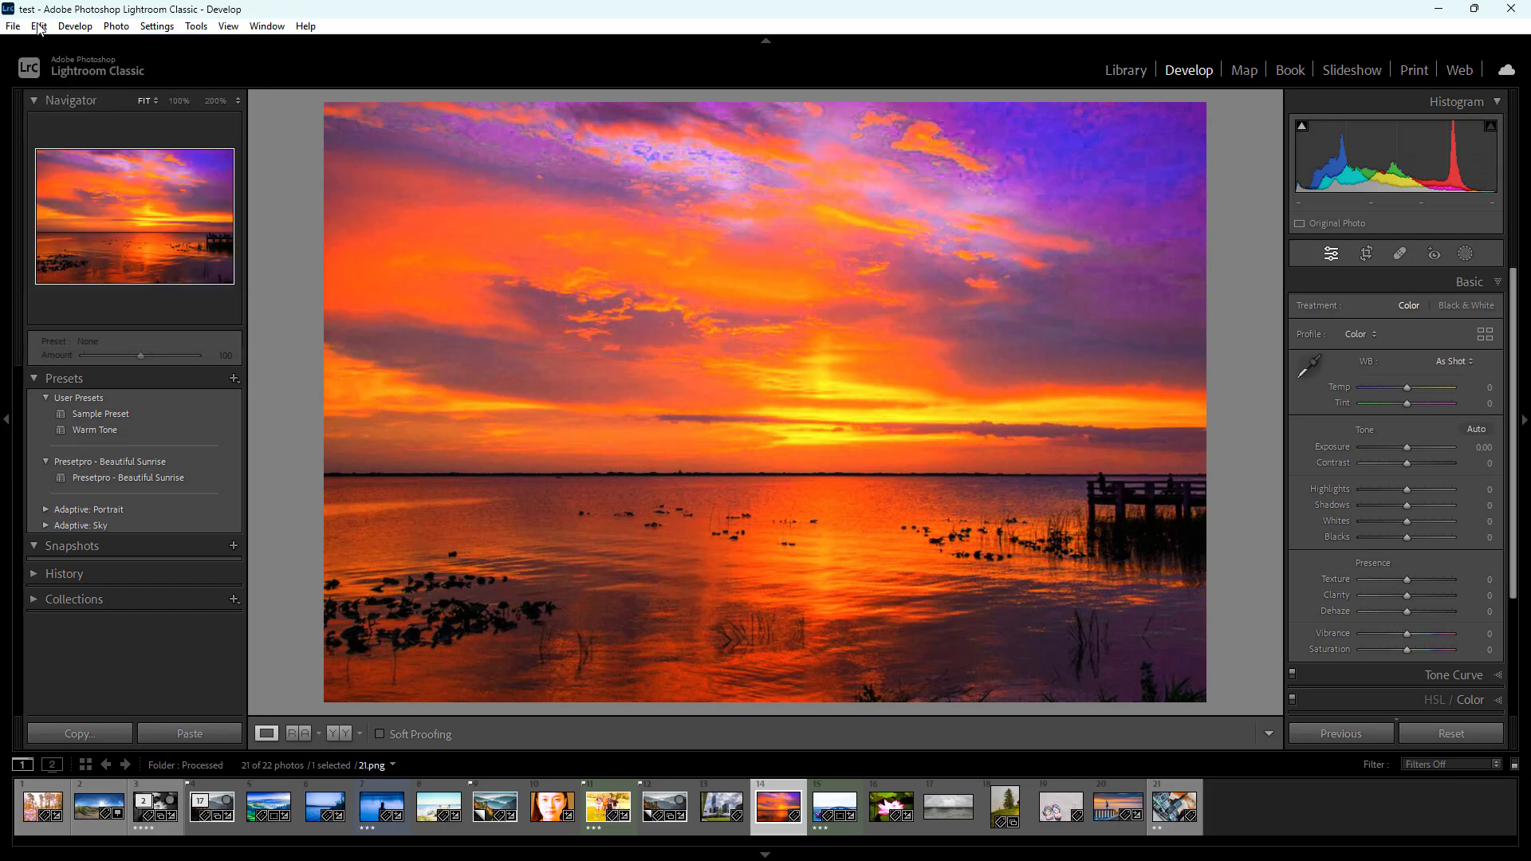
Open the watermark editor and replace the name after the copyright symbol so the watermark text reads "©Tutortube"
click(41, 29)
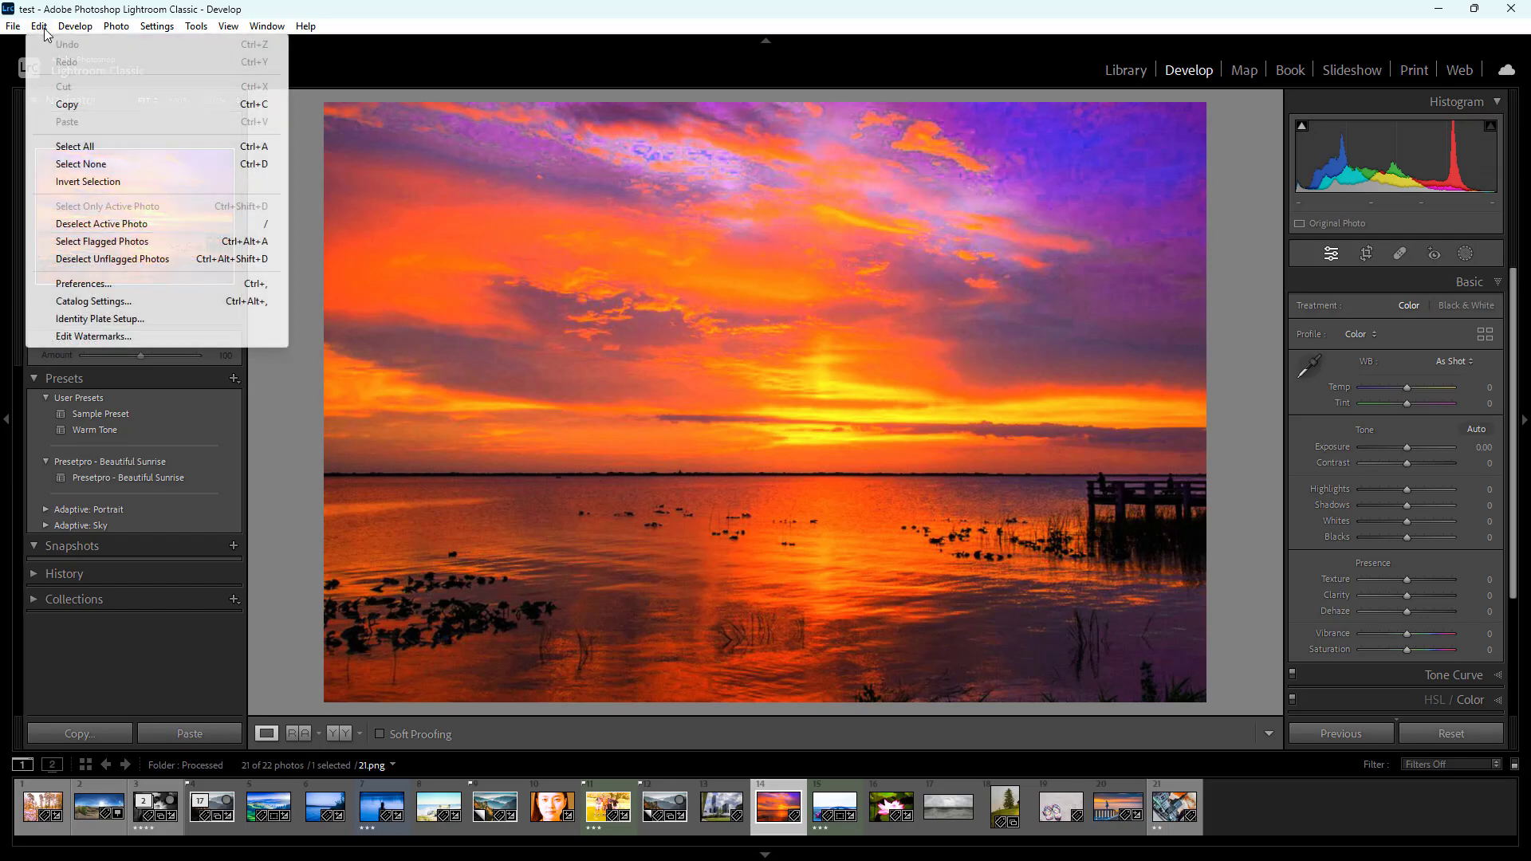
click(118, 339)
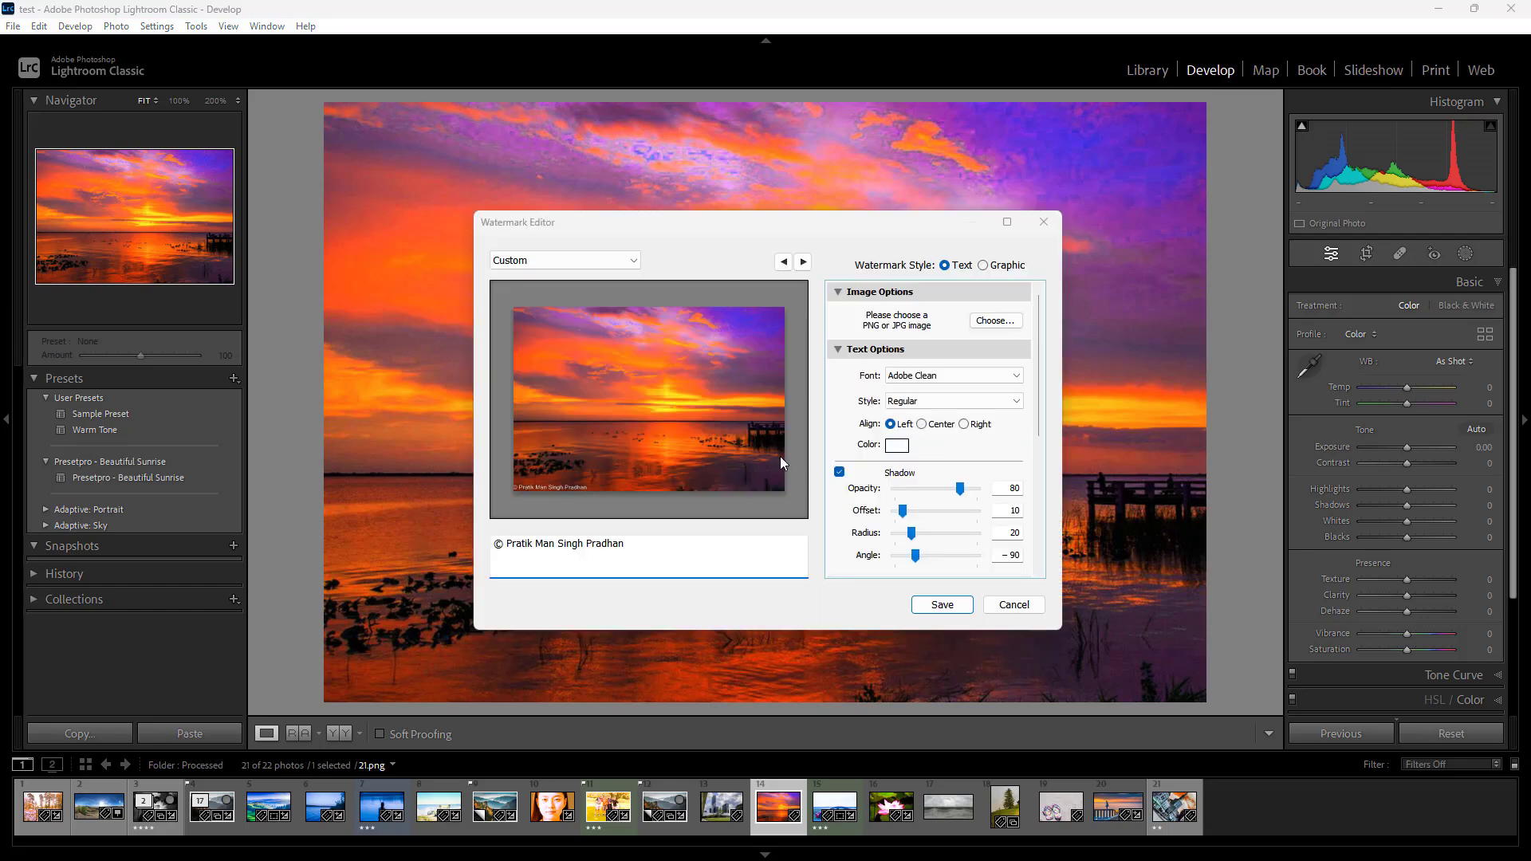
triple_click(623, 545)
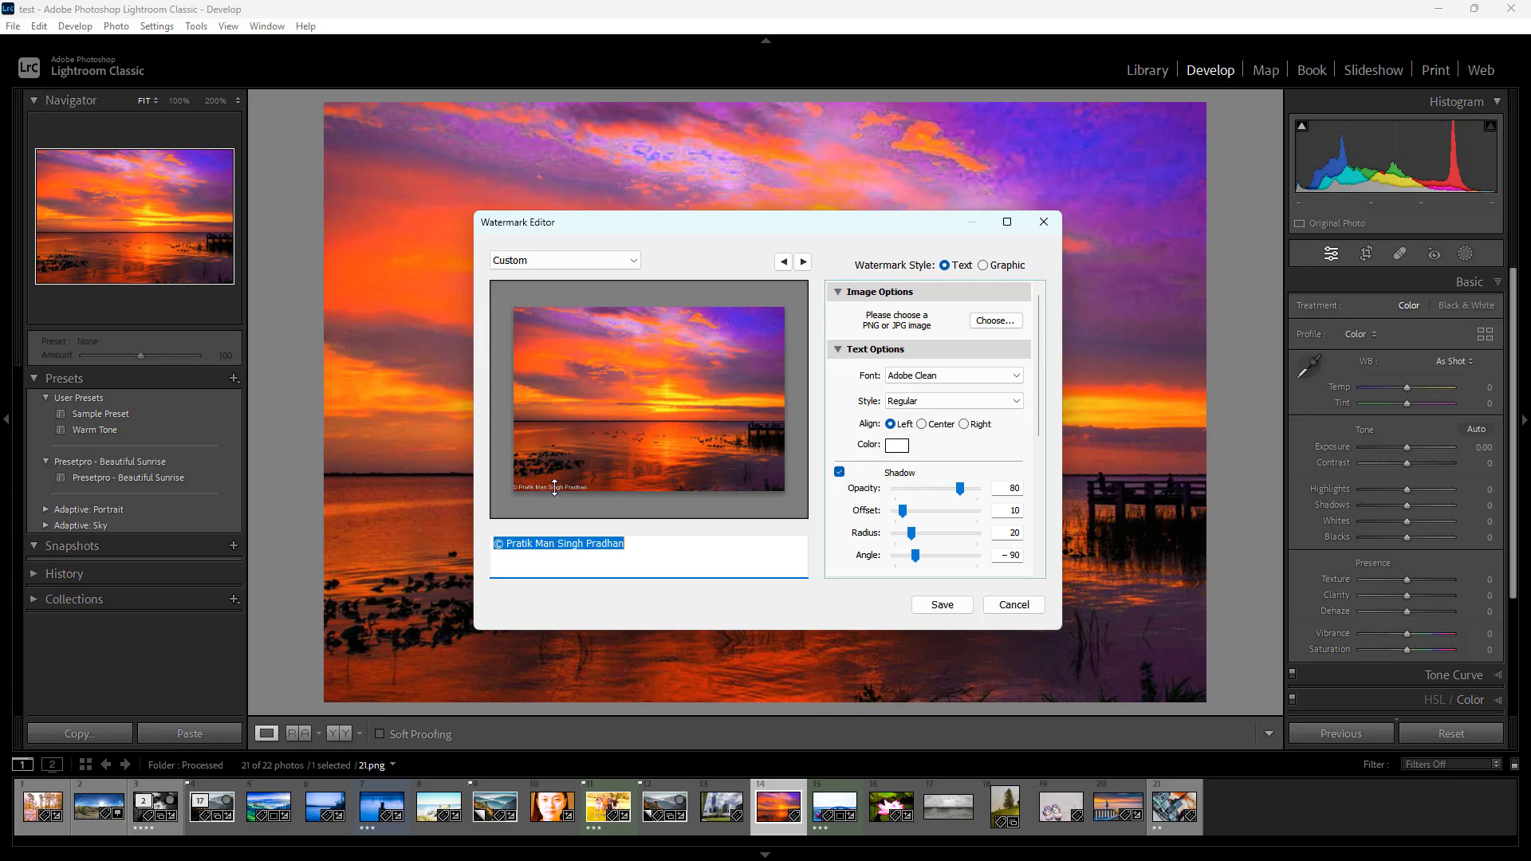
mouse_move(554, 487)
mouse_down()
mouse_move(528, 488)
mouse_move(565, 480)
mouse_up()
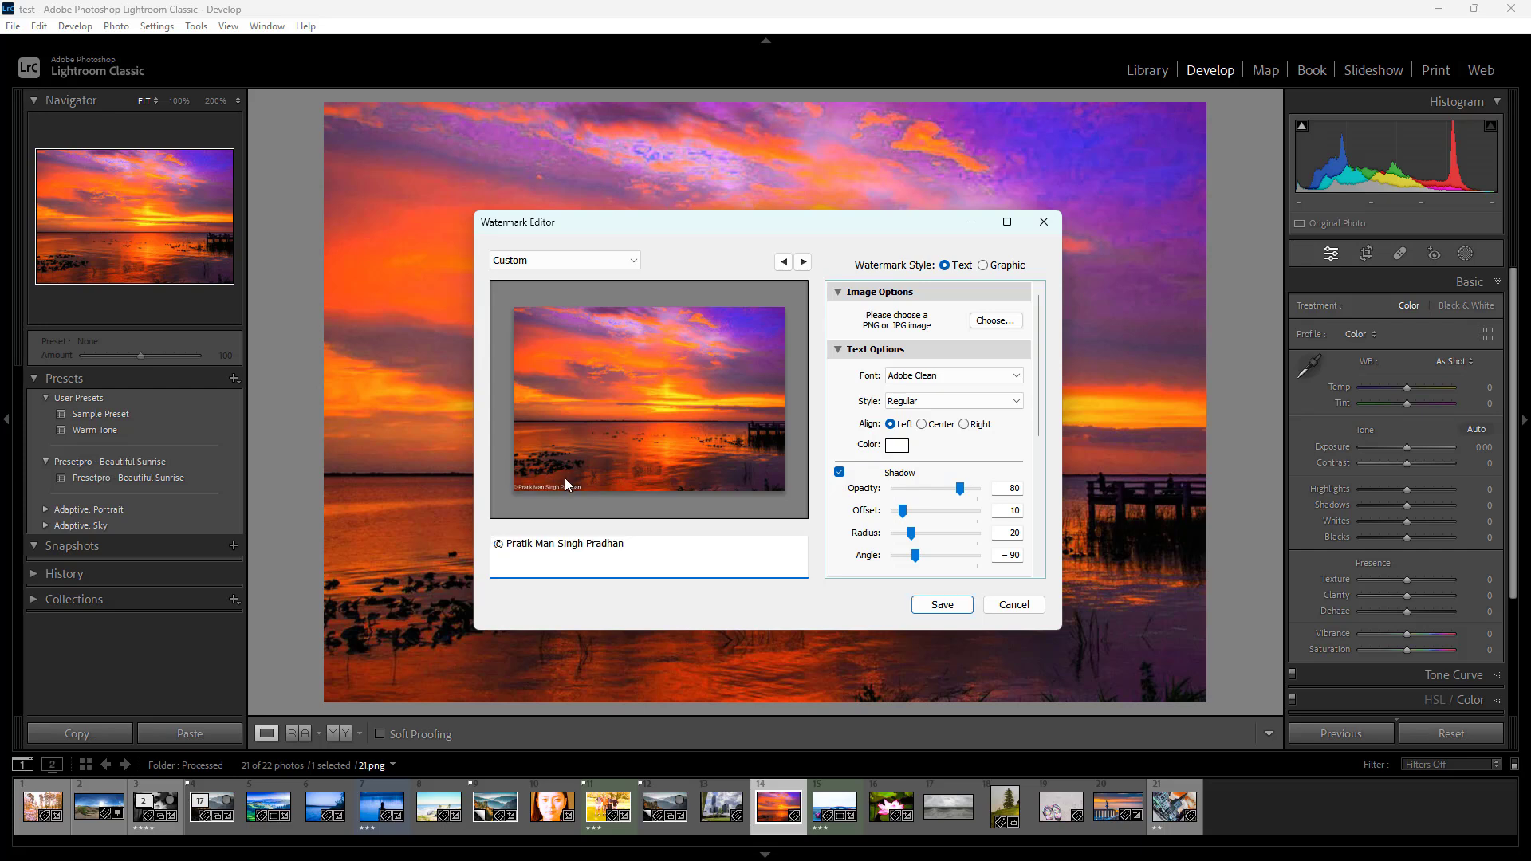
click(586, 542)
click(631, 547)
drag(585, 542, 506, 539)
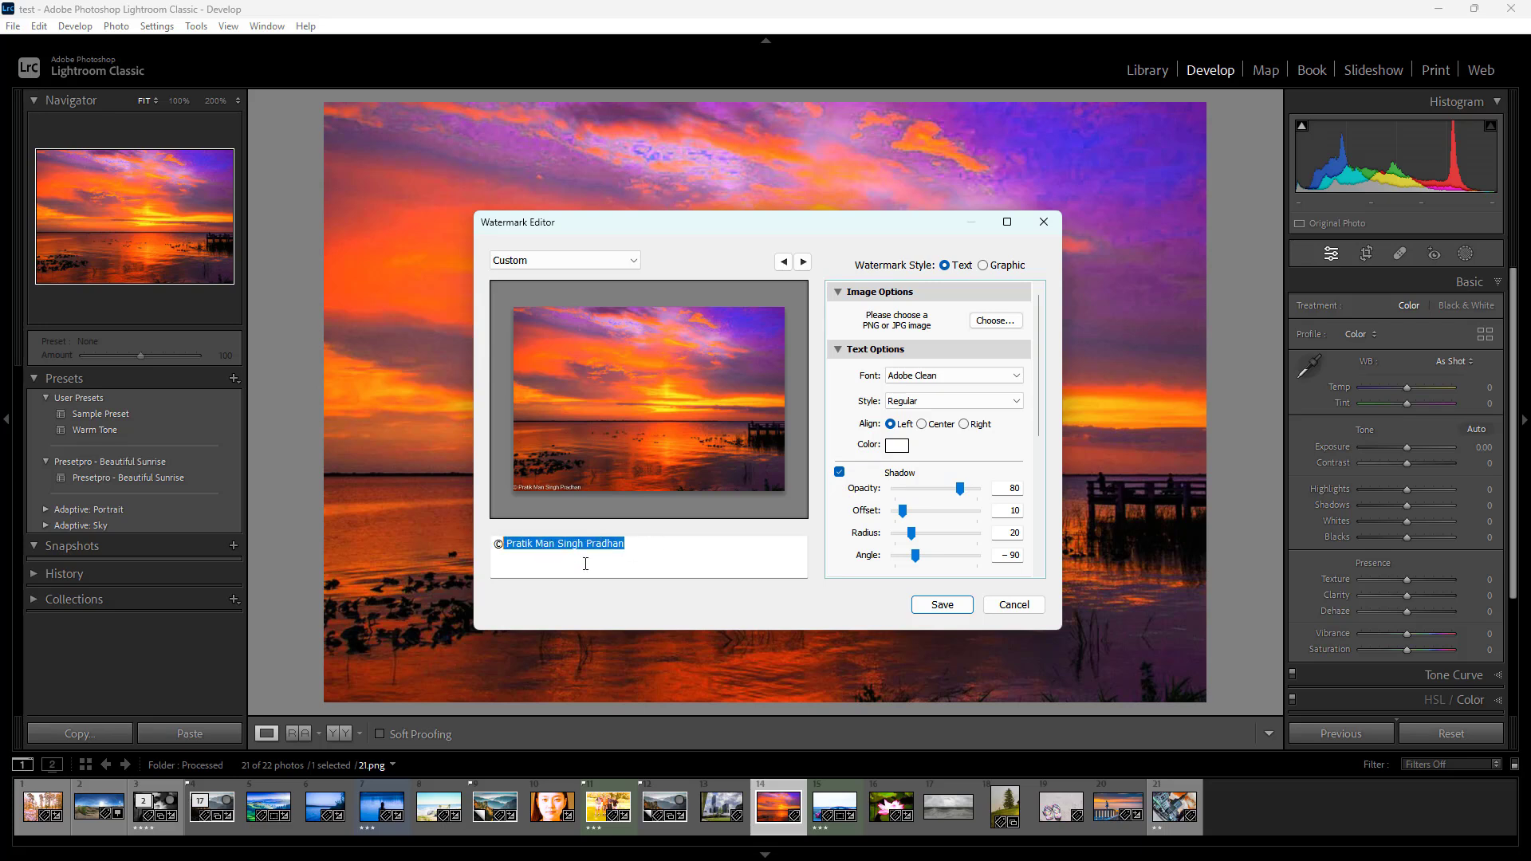
text(Tuto)
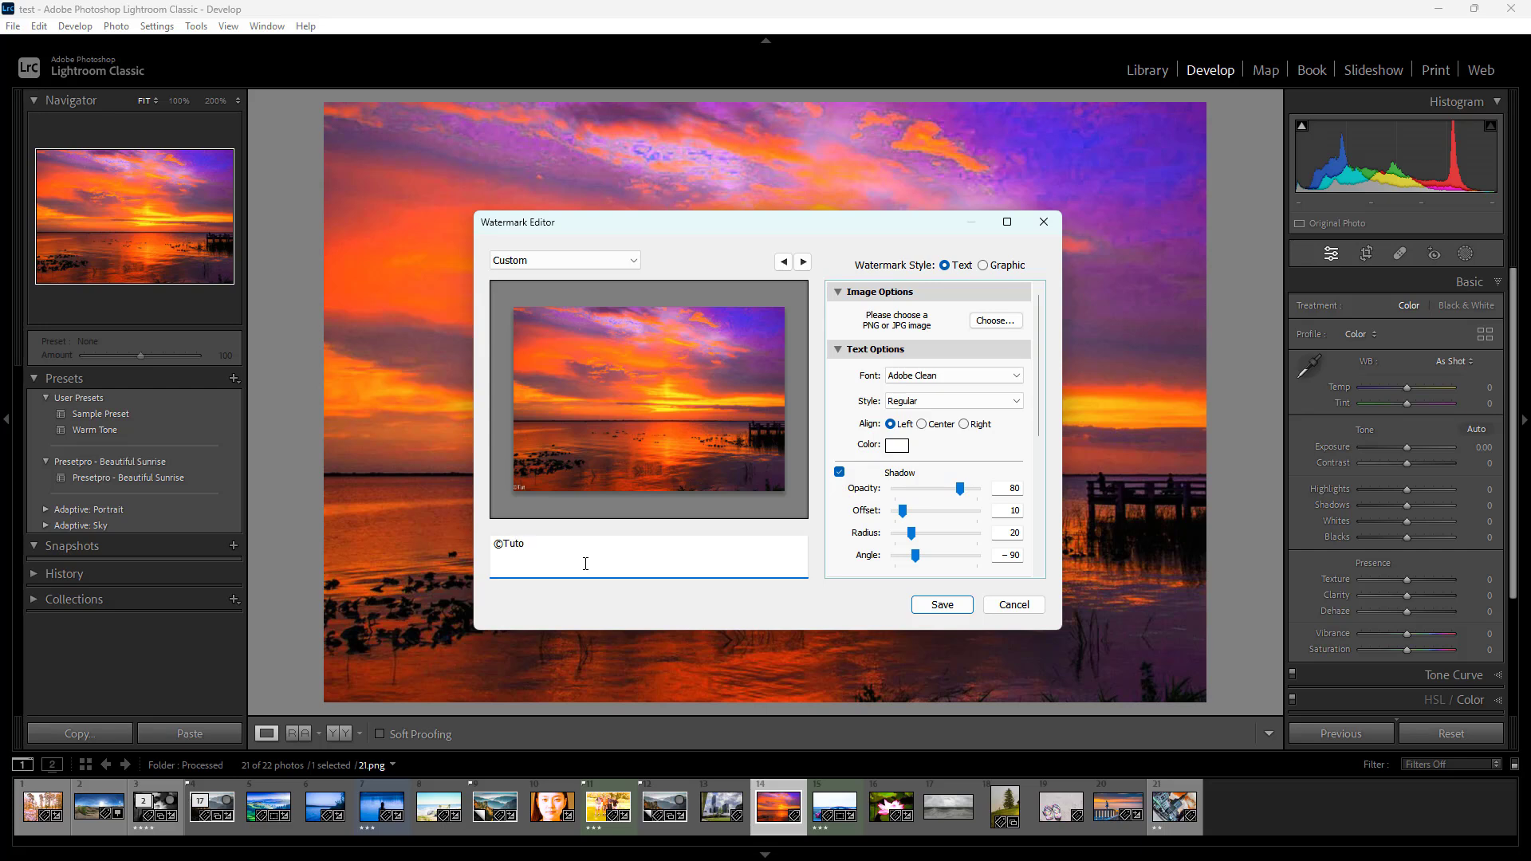
text(rtube)
Set the watermark text to Arial Black in Bold style with Center alignment
click(989, 376)
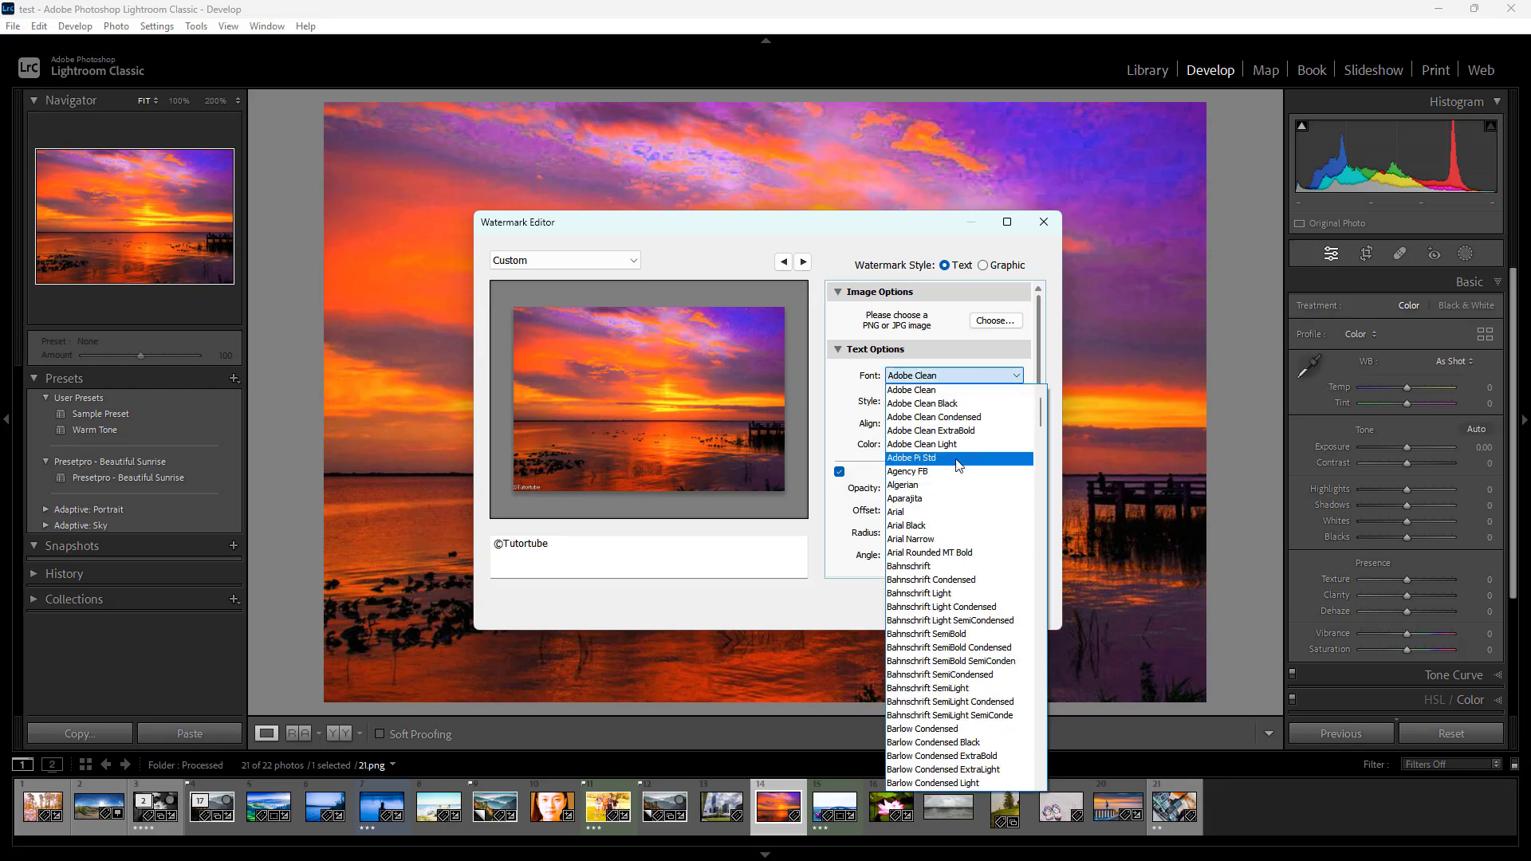
click(955, 526)
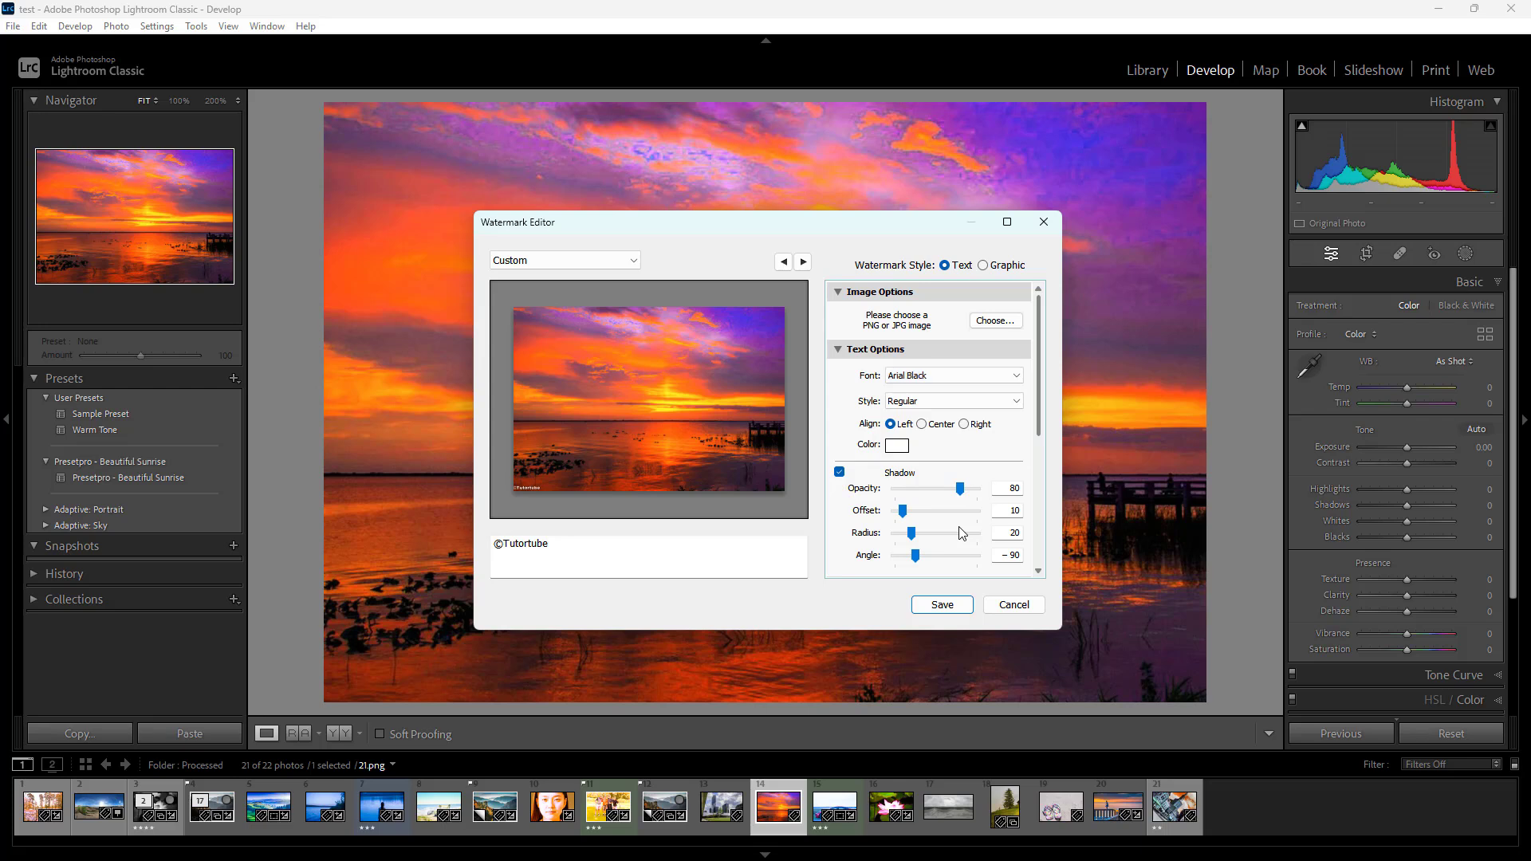
click(987, 408)
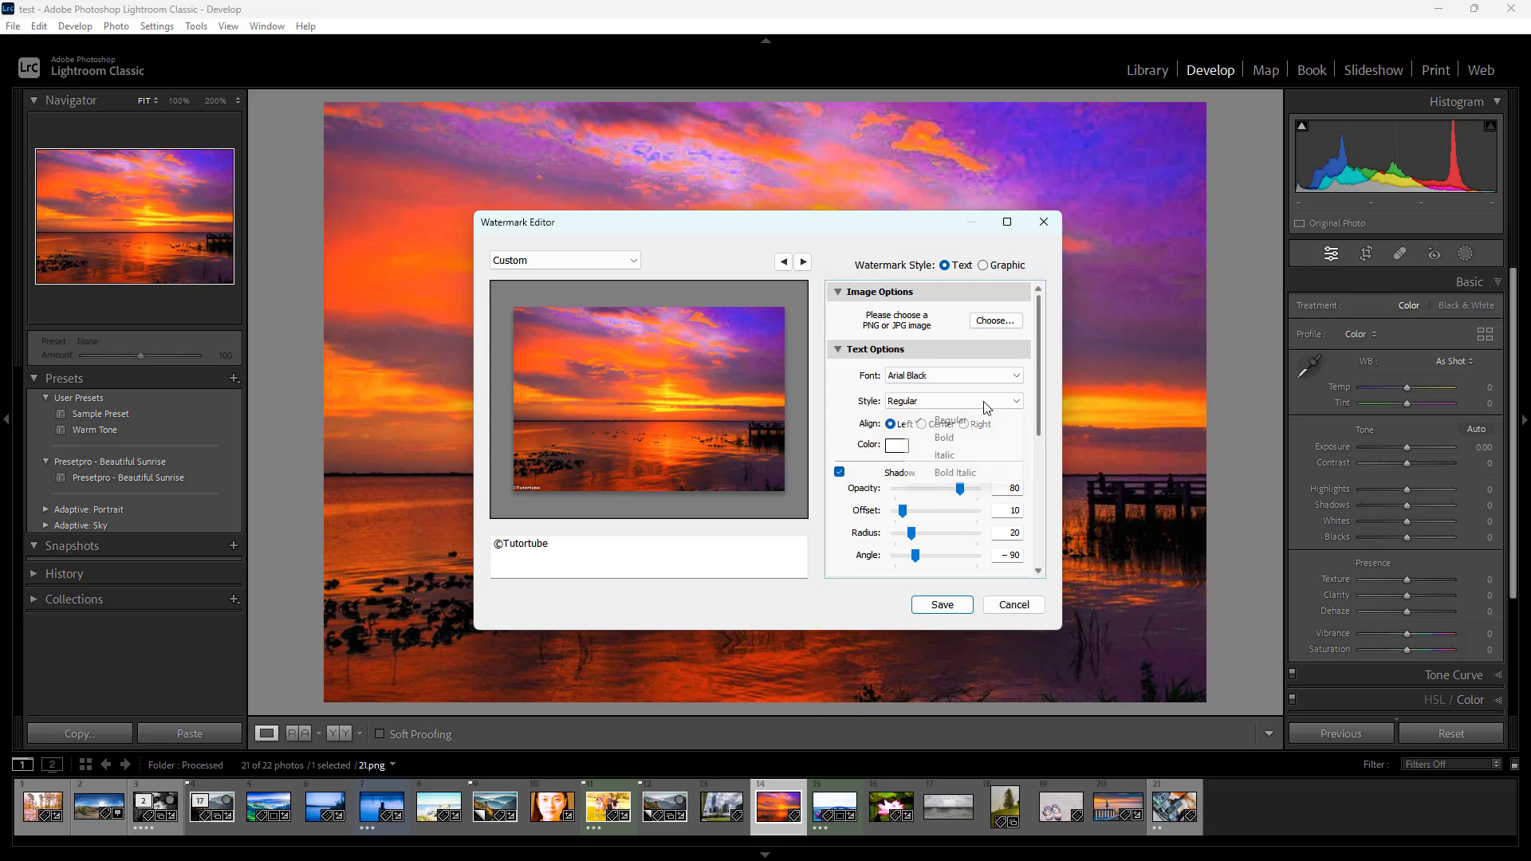
click(948, 439)
click(923, 425)
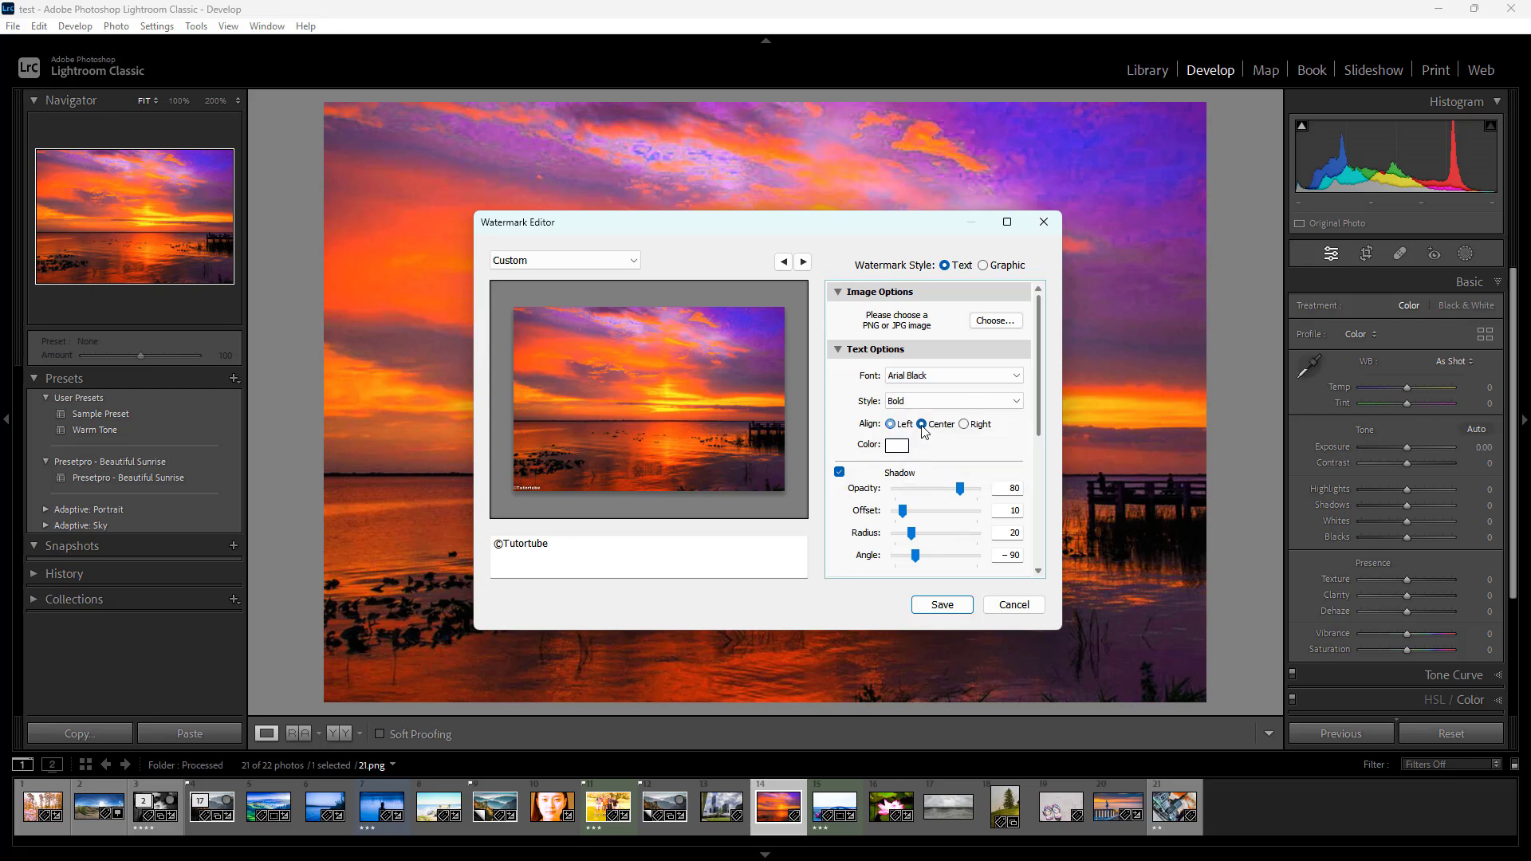
Enlarge the watermark directly on the preview photo to a proportional size of about 18
click(535, 489)
drag(553, 477, 554, 482)
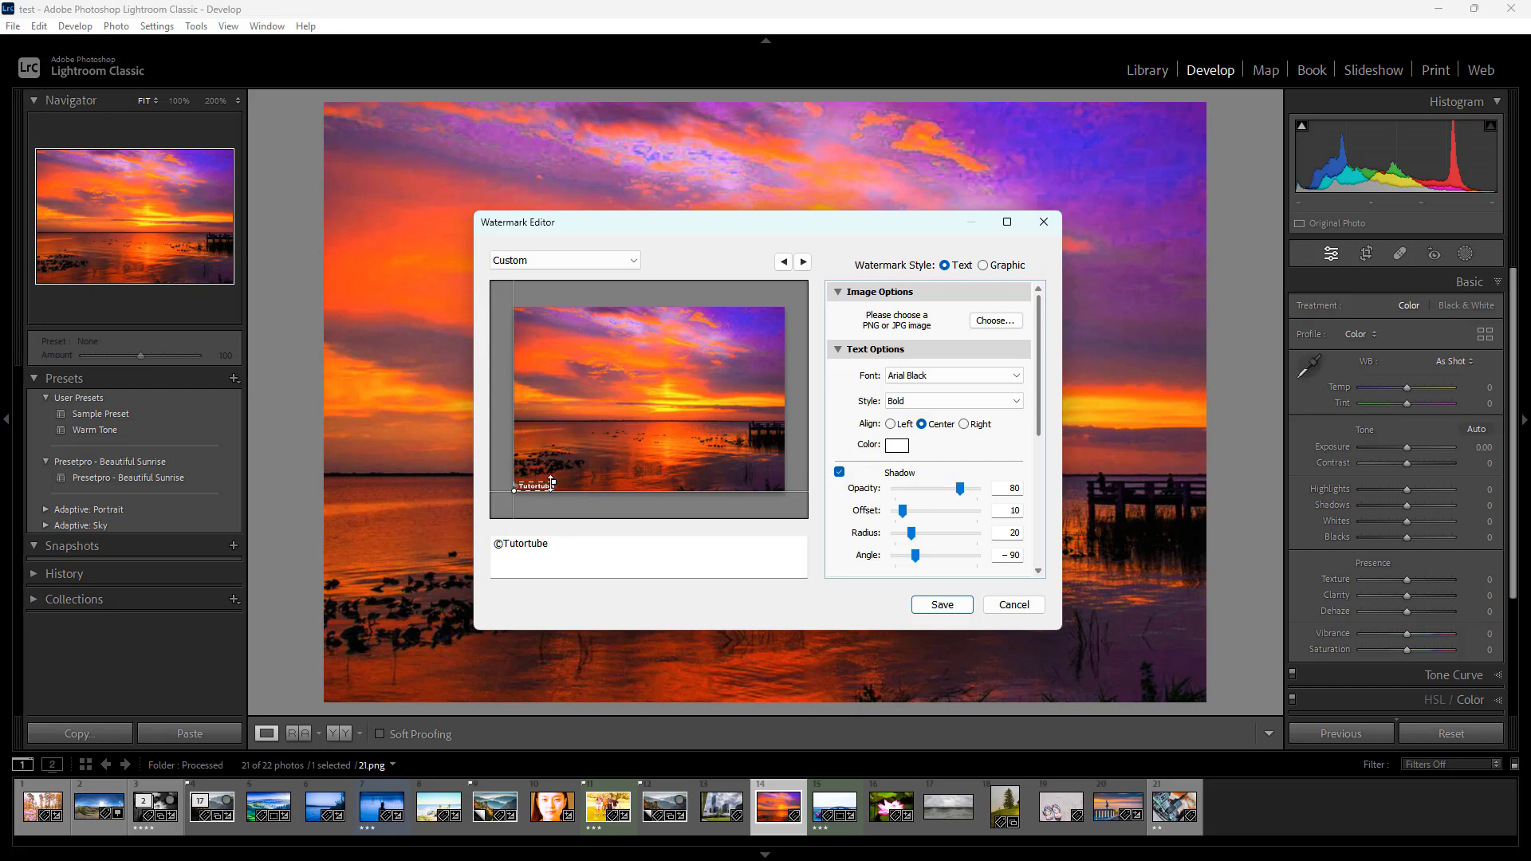
drag(562, 479, 571, 479)
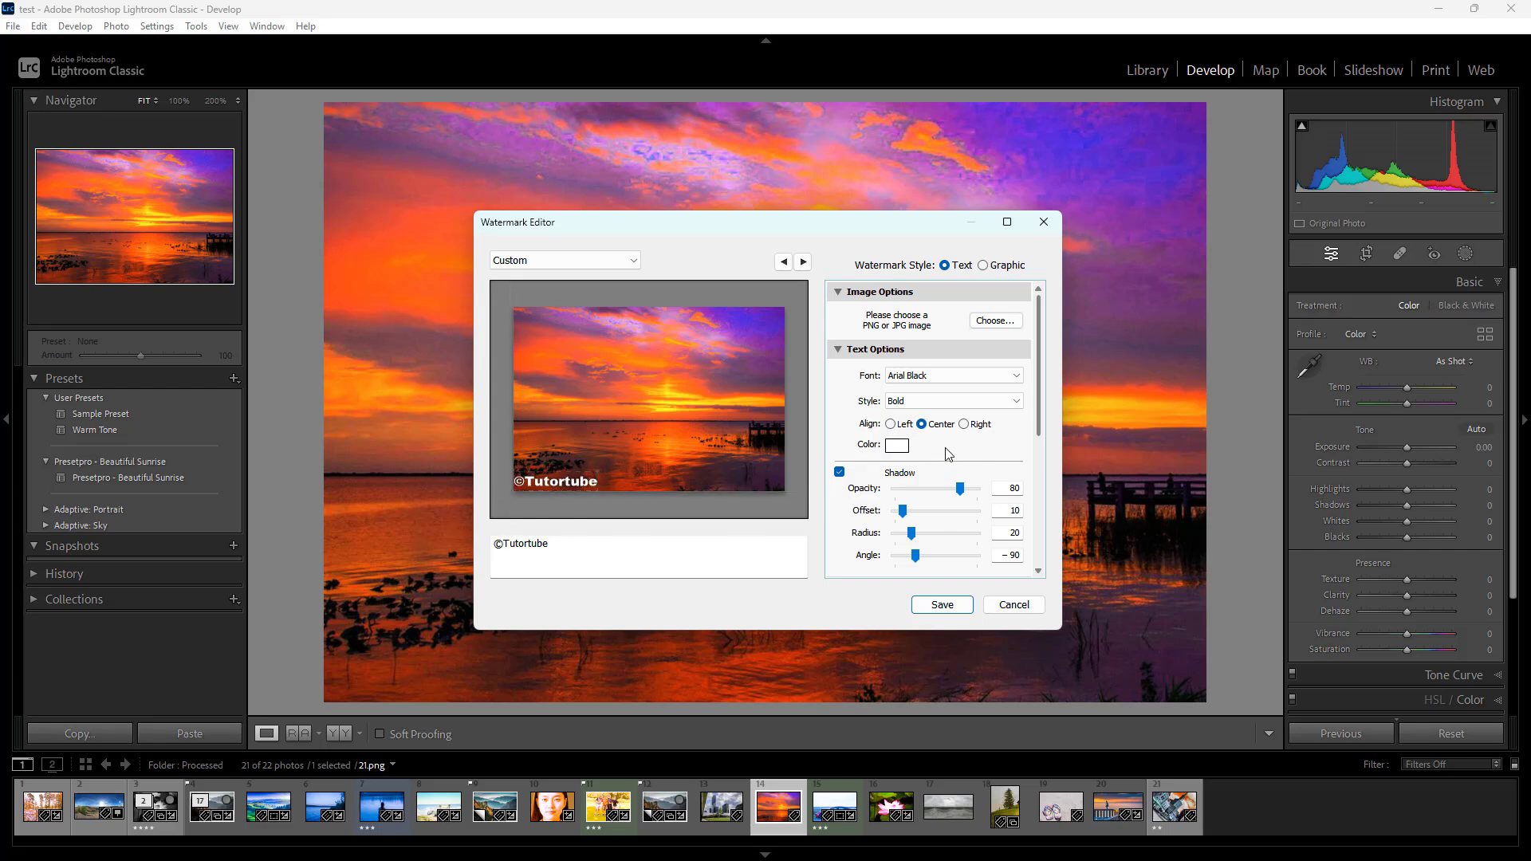
Set the watermark text colour to a light yellow-green with hue 68, saturation 91 and lightness 76
click(897, 446)
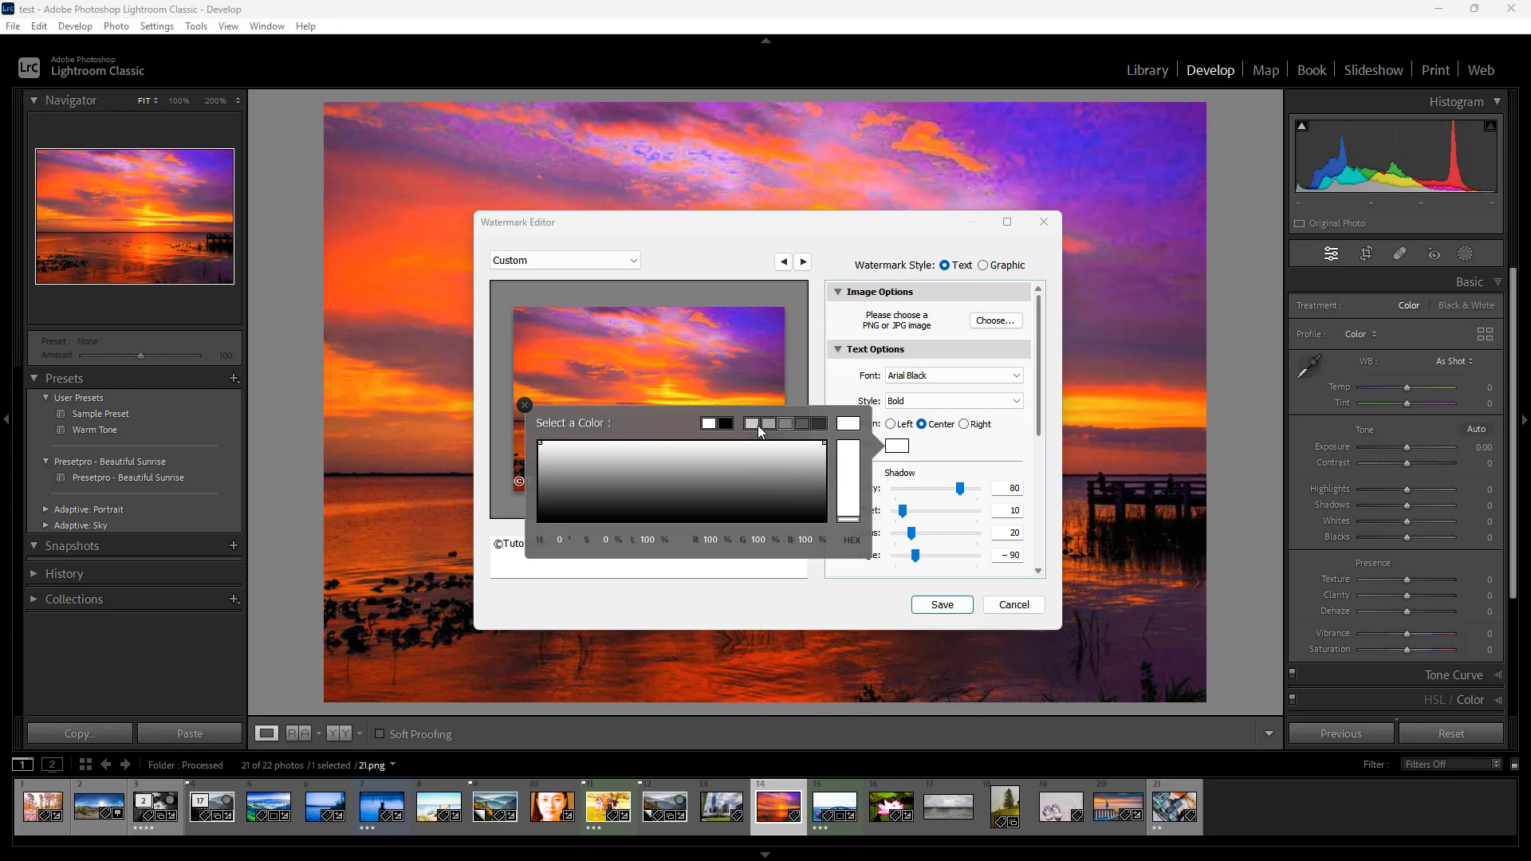
click(639, 483)
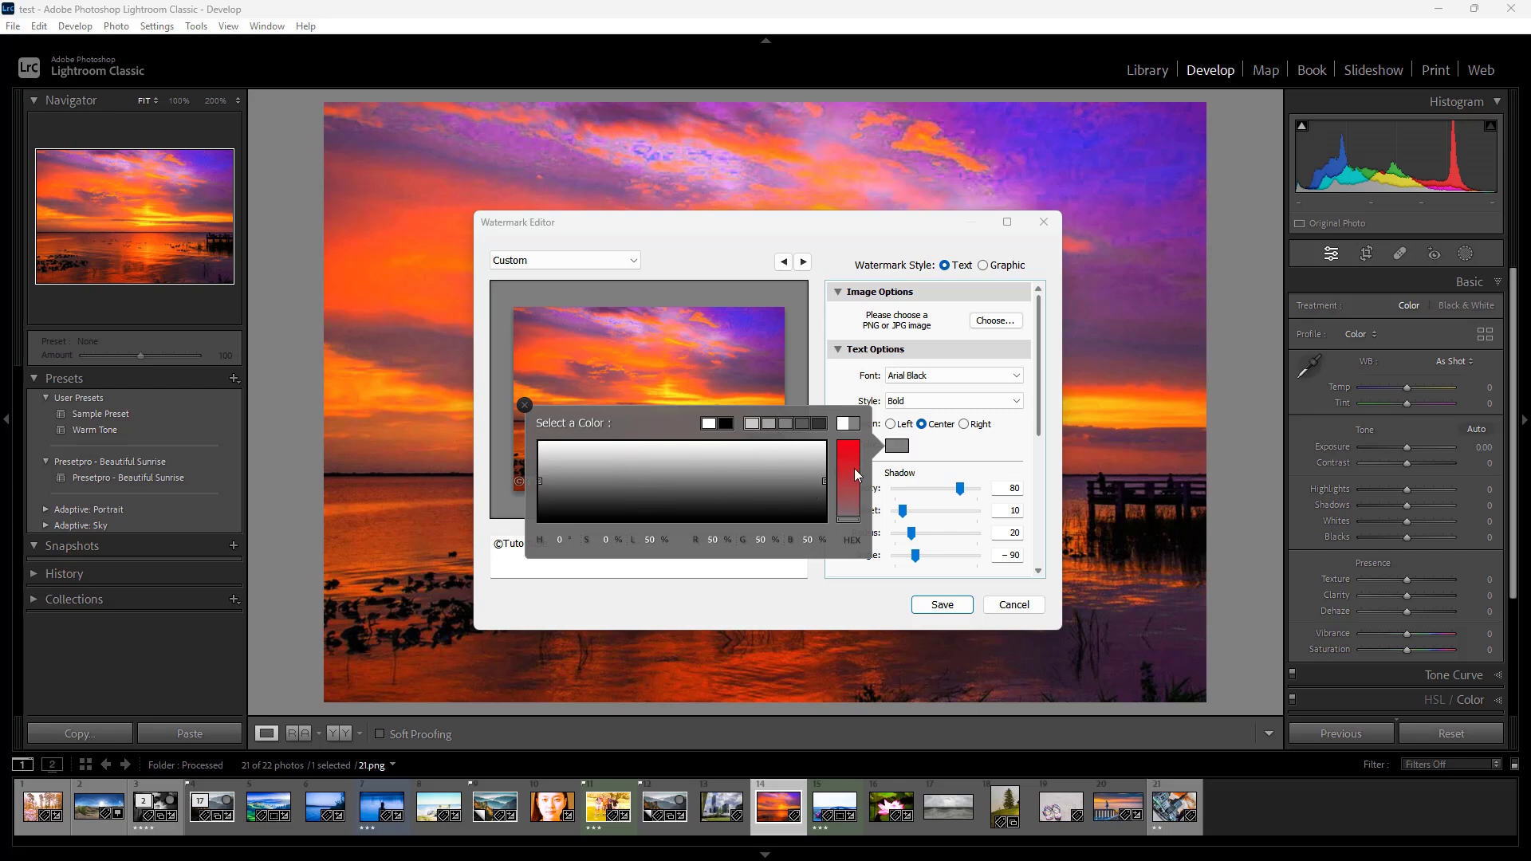
click(752, 424)
click(626, 468)
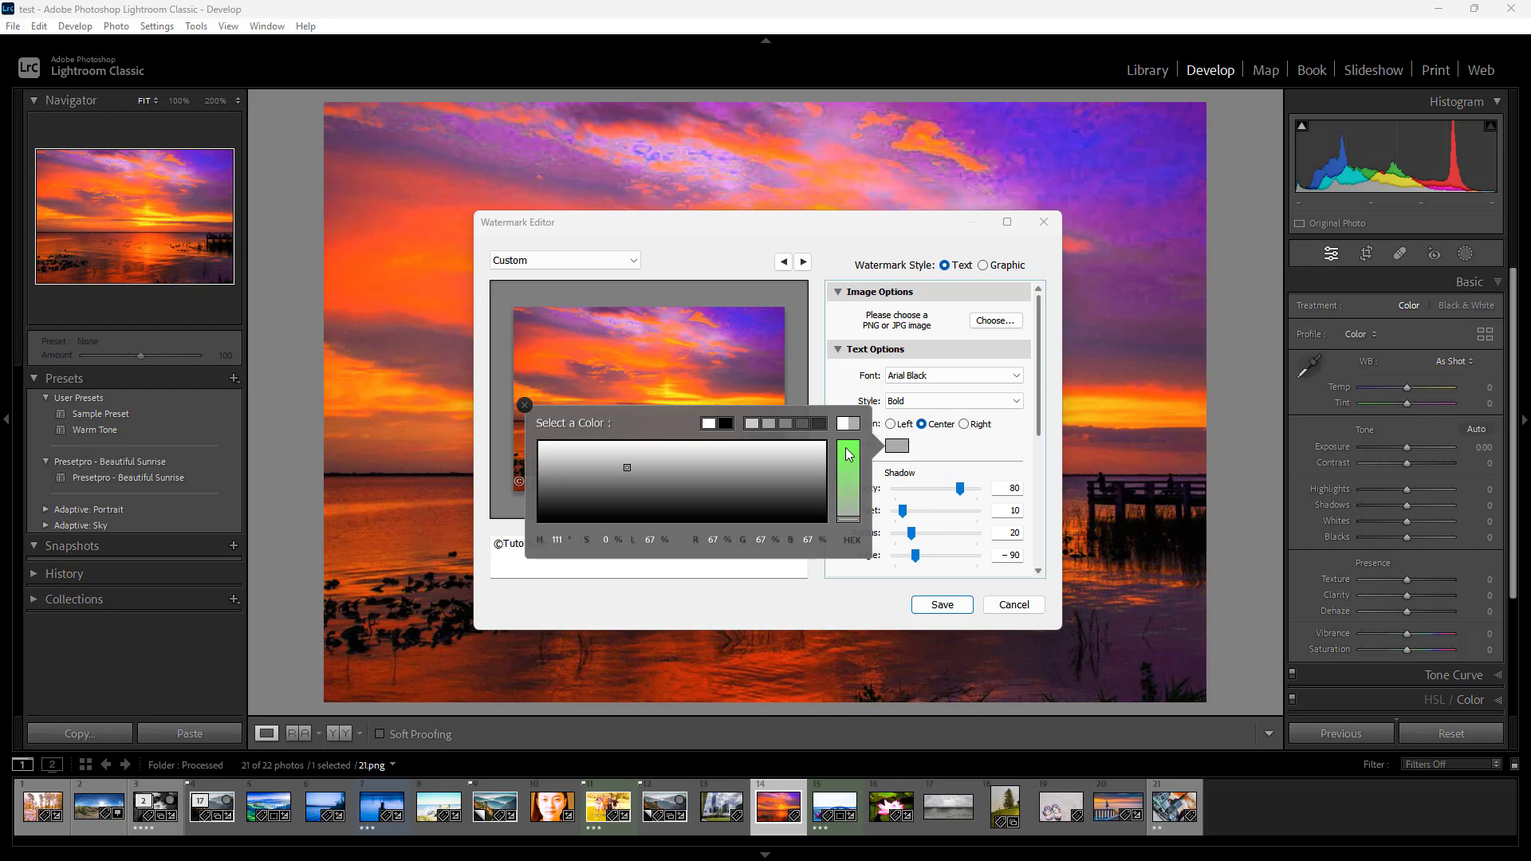
click(847, 449)
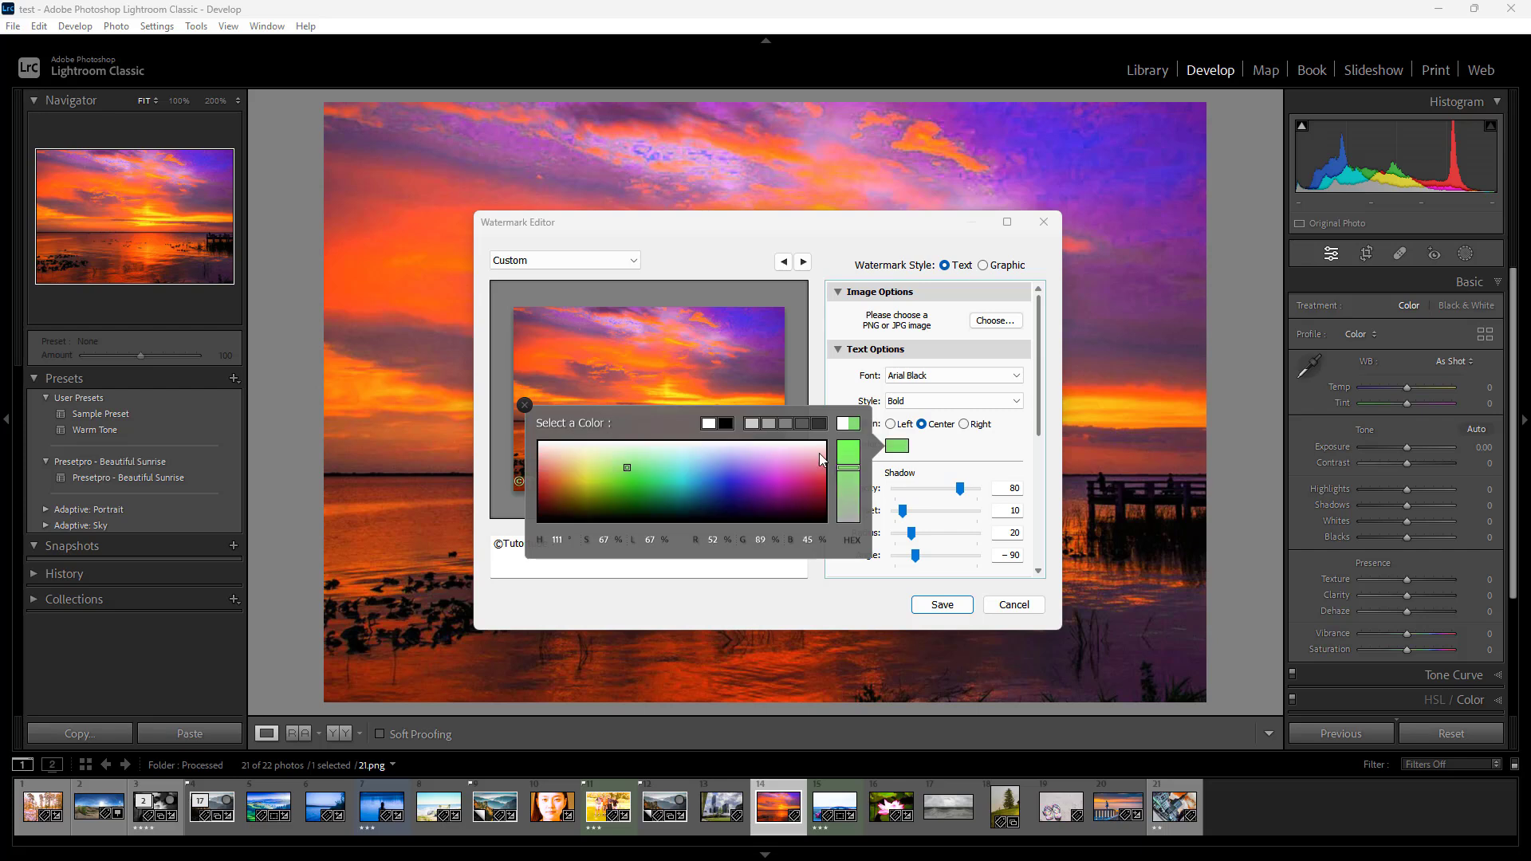
click(595, 462)
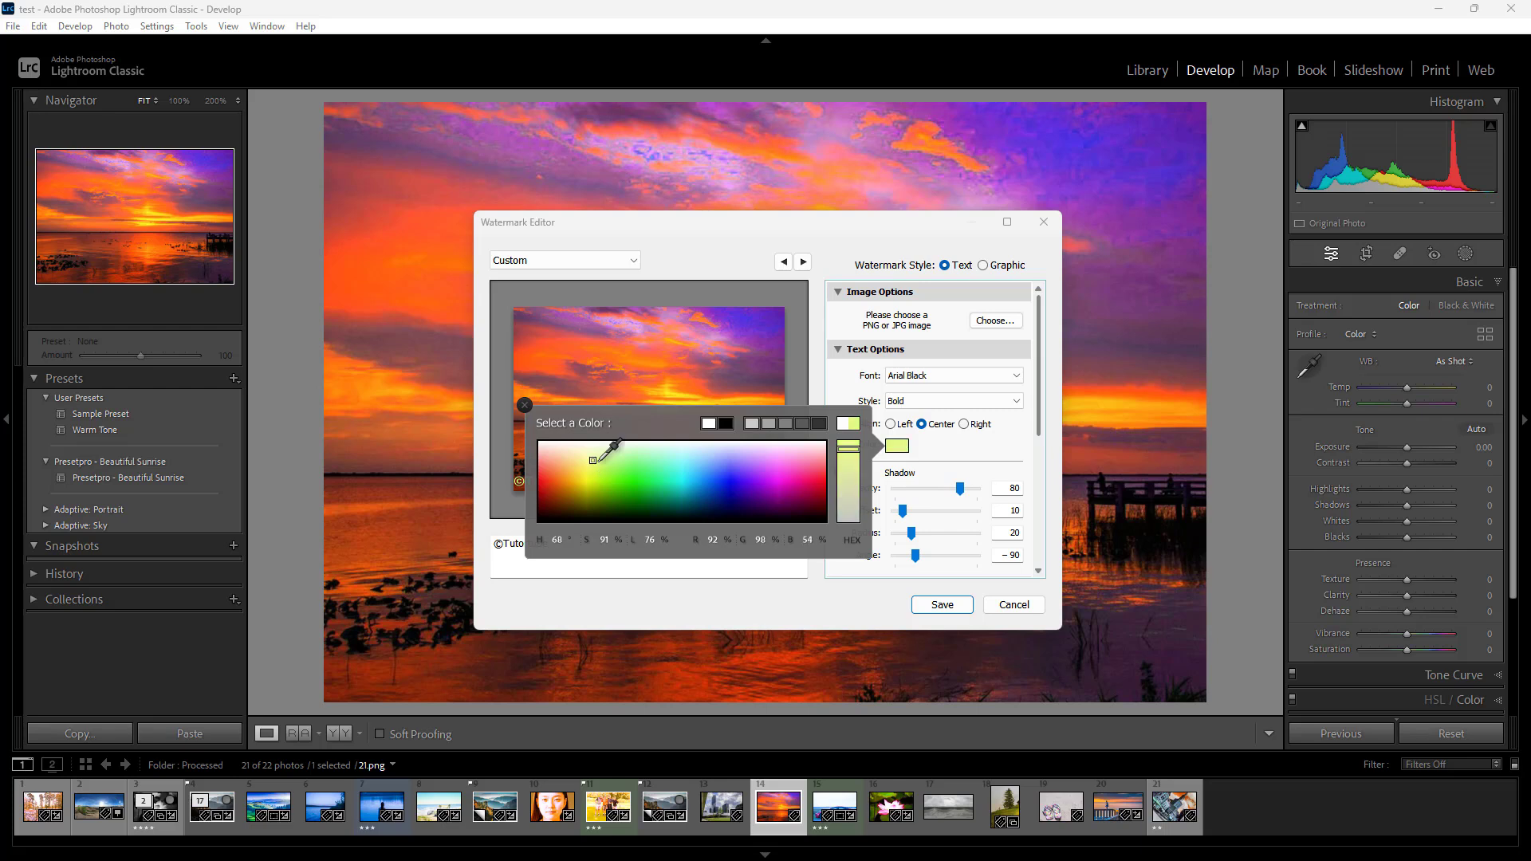
click(734, 261)
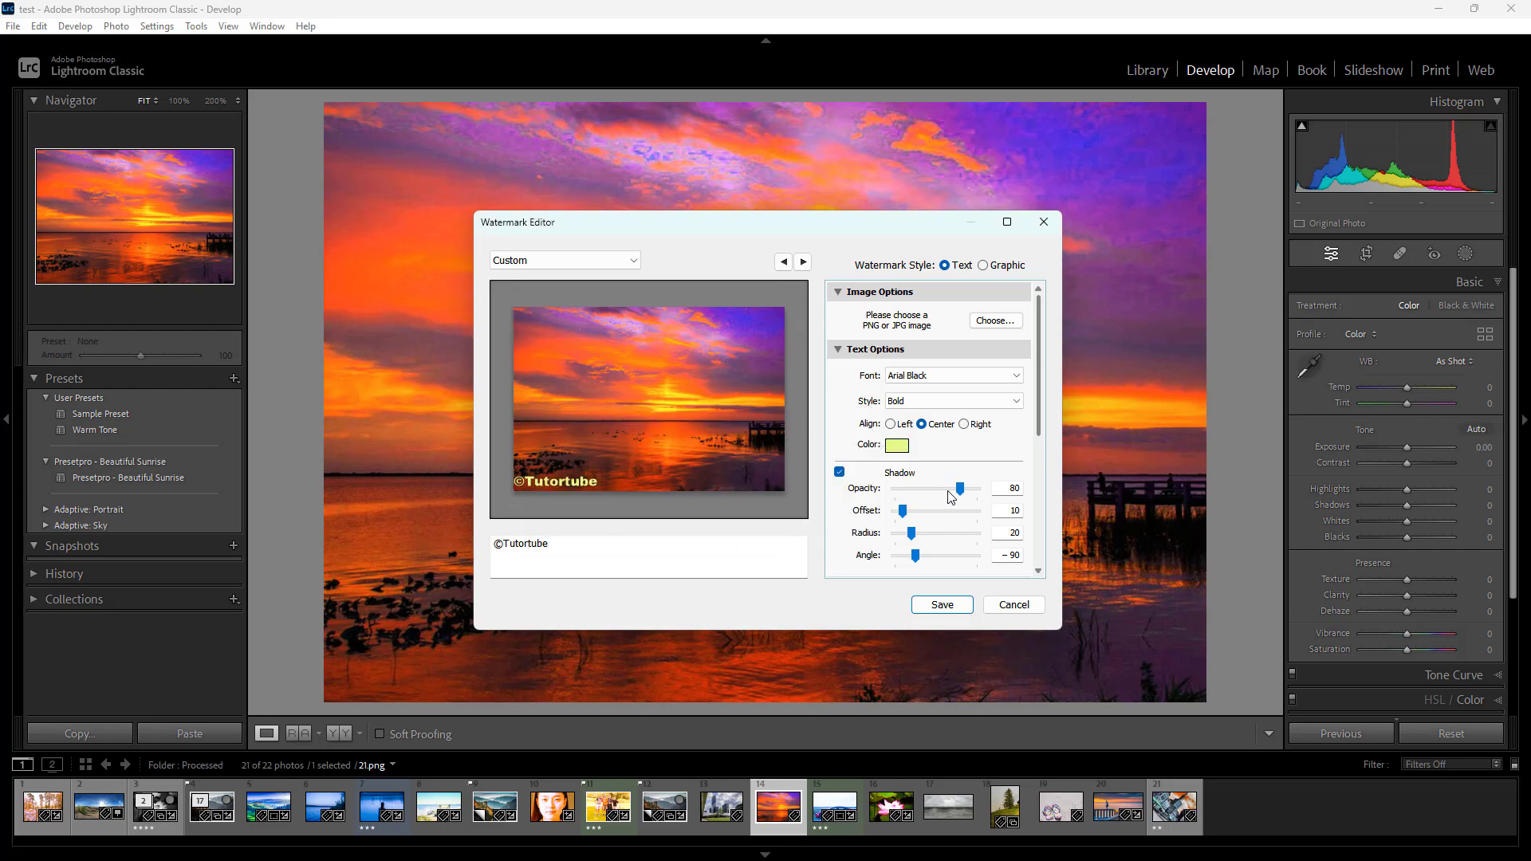
Keep the text shadow enabled and set its opacity to 67, offset to 17, radius to 37 and angle to -72
click(840, 474)
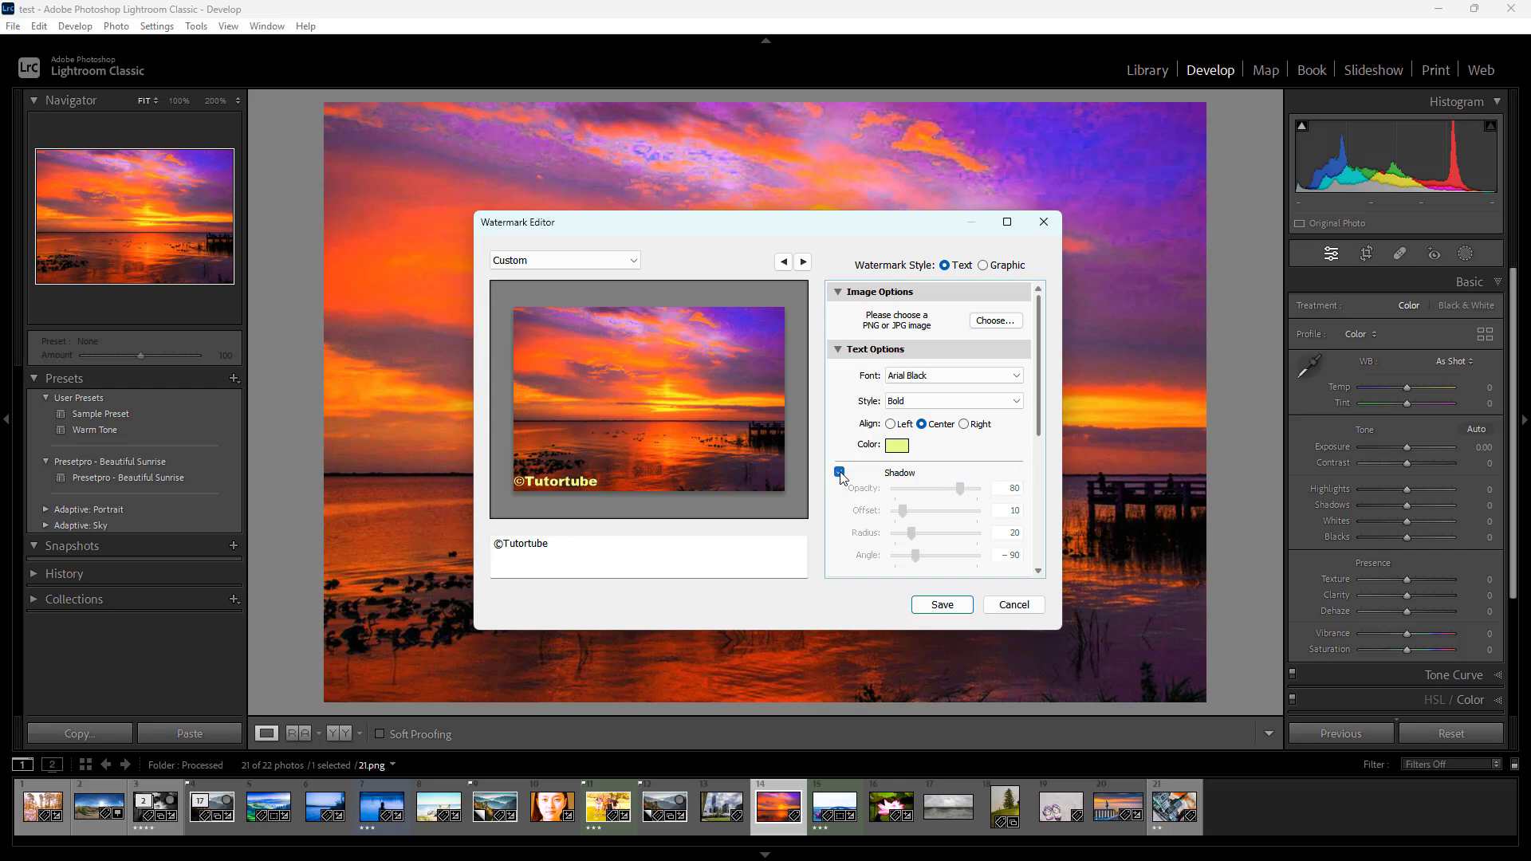
click(840, 473)
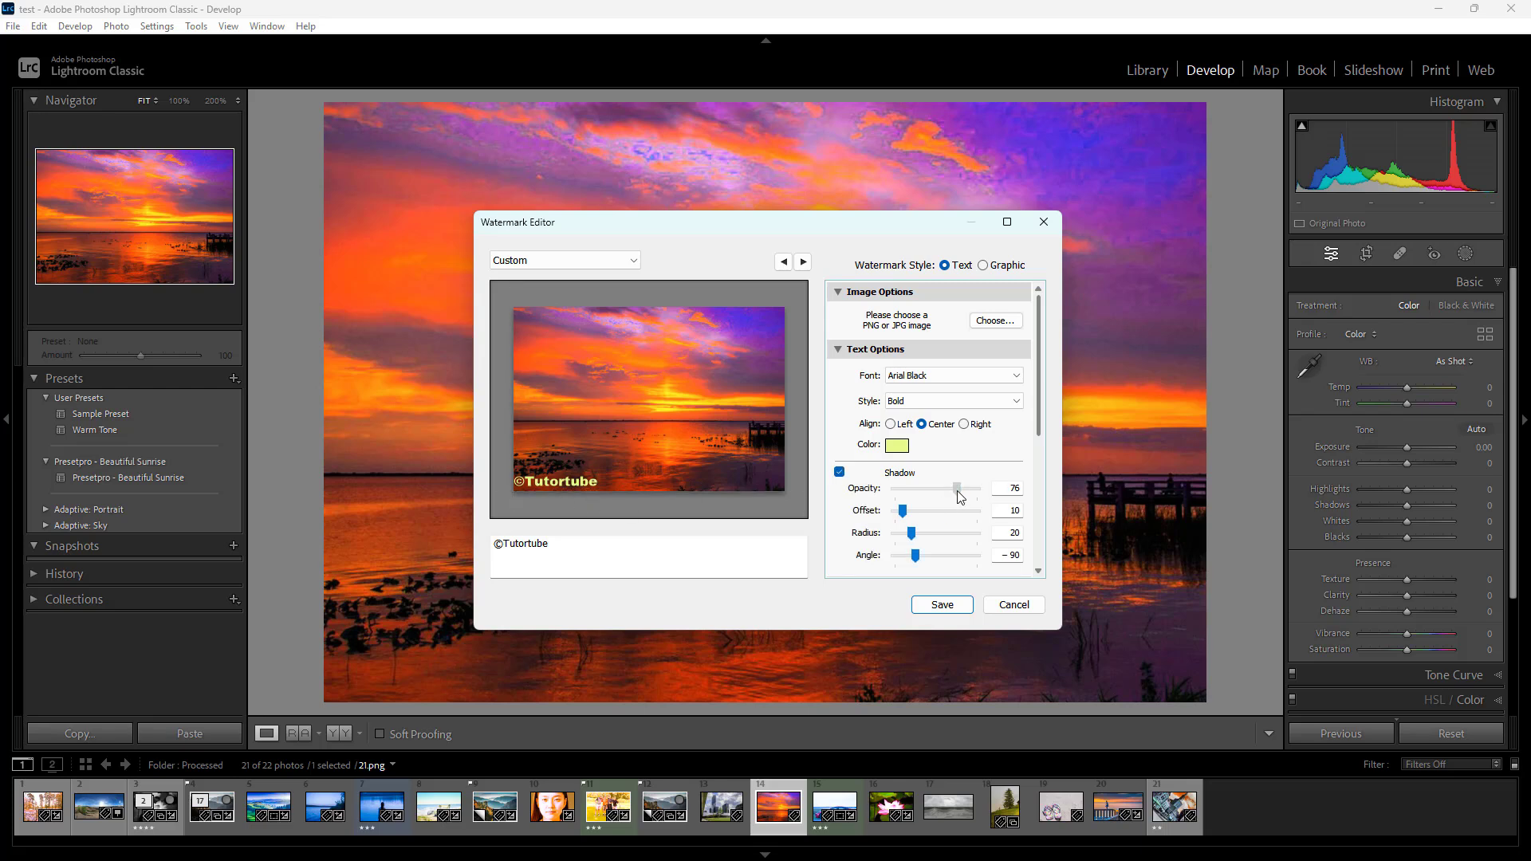
drag(960, 488, 923, 543)
mouse_move(543, 474)
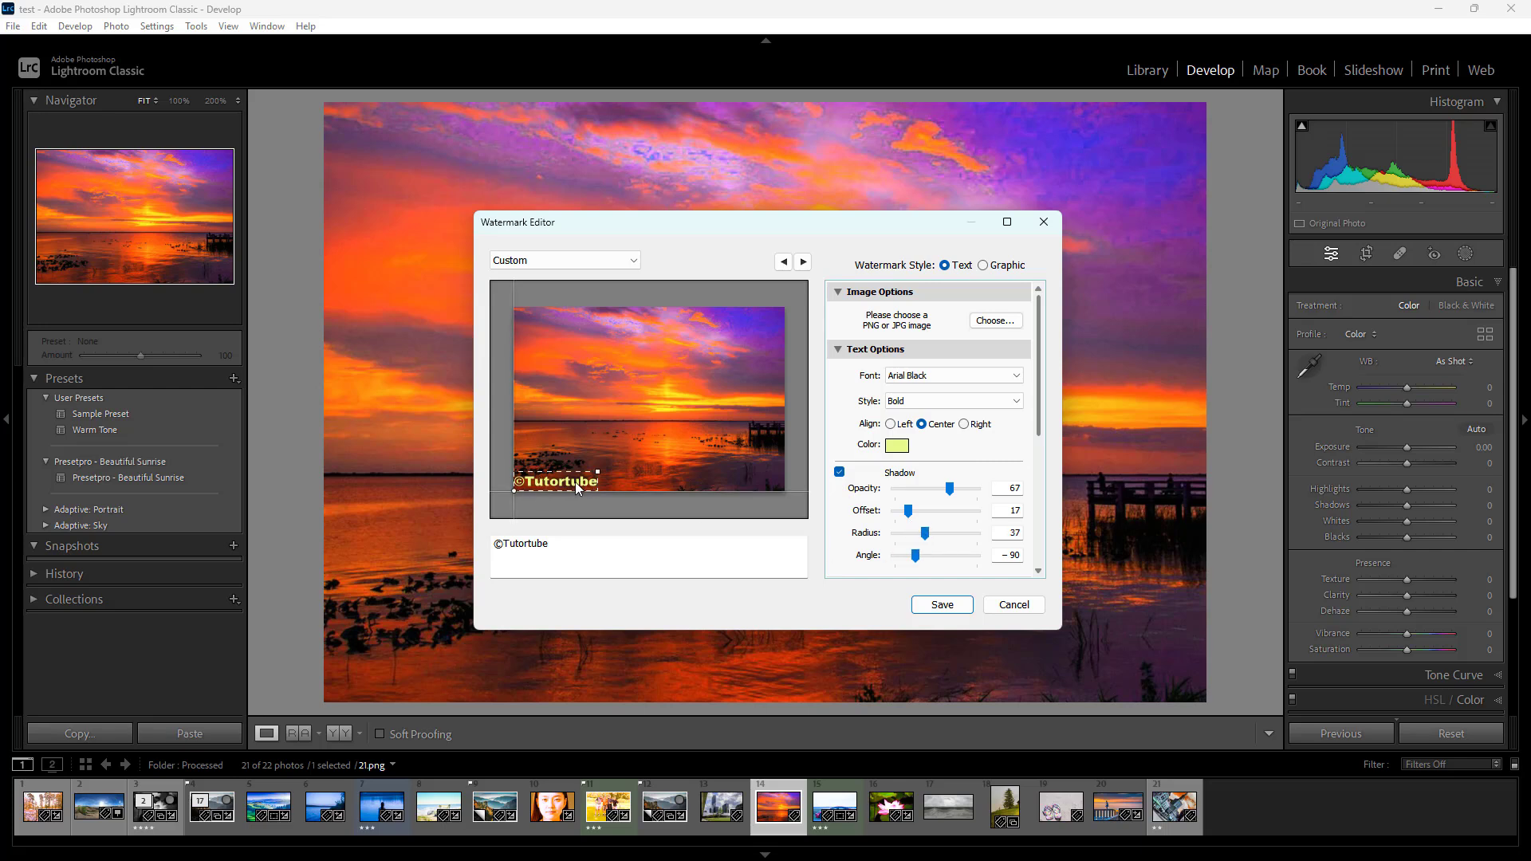
drag(917, 555, 920, 556)
Set the watermark effect opacity to 82 and the proportional size to 26
drag(1040, 380, 961, 434)
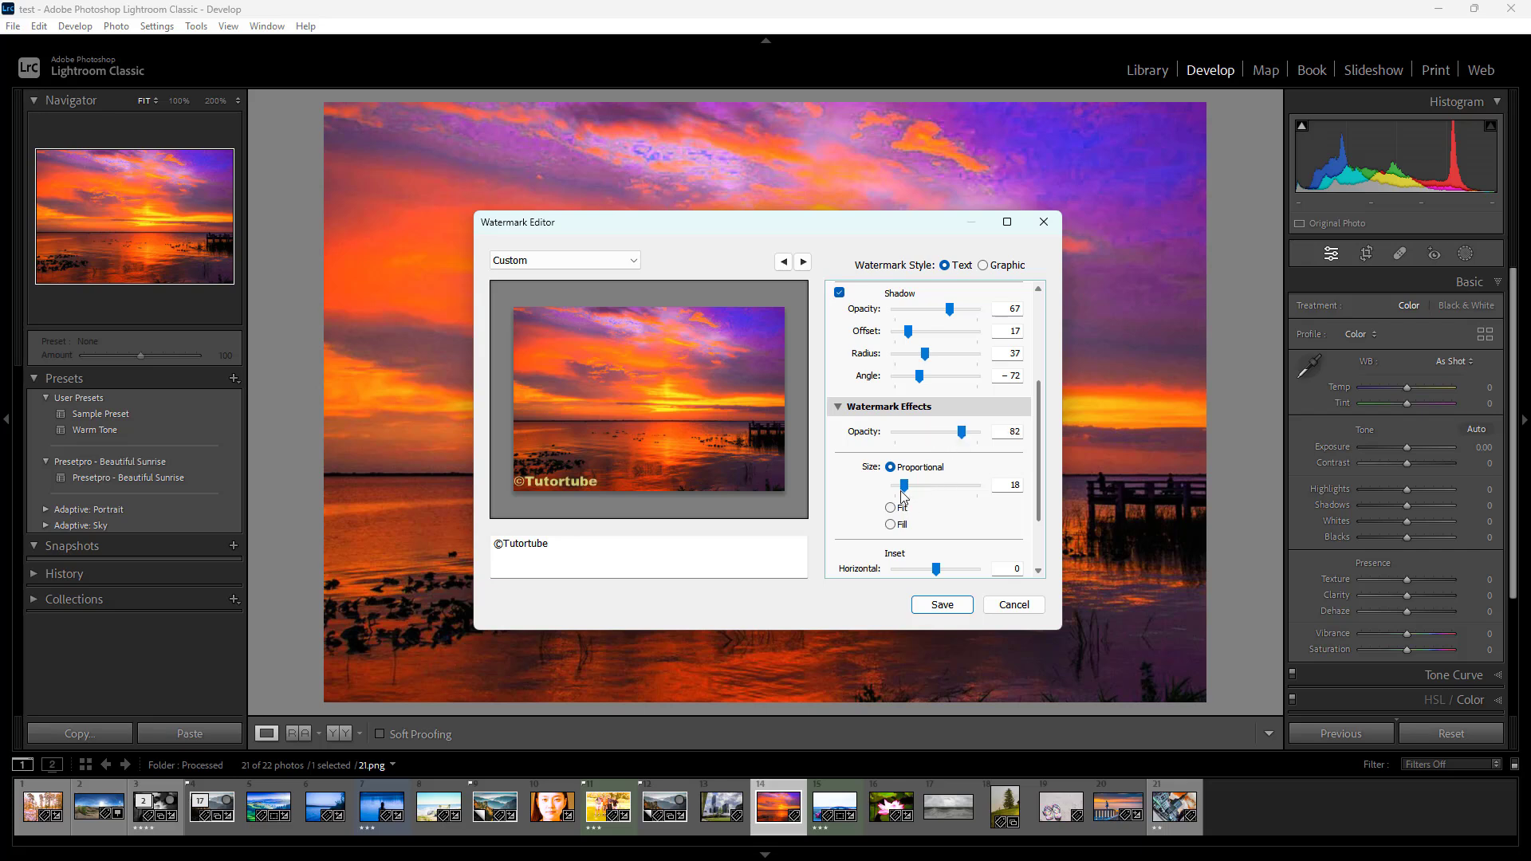
drag(905, 487, 909, 486)
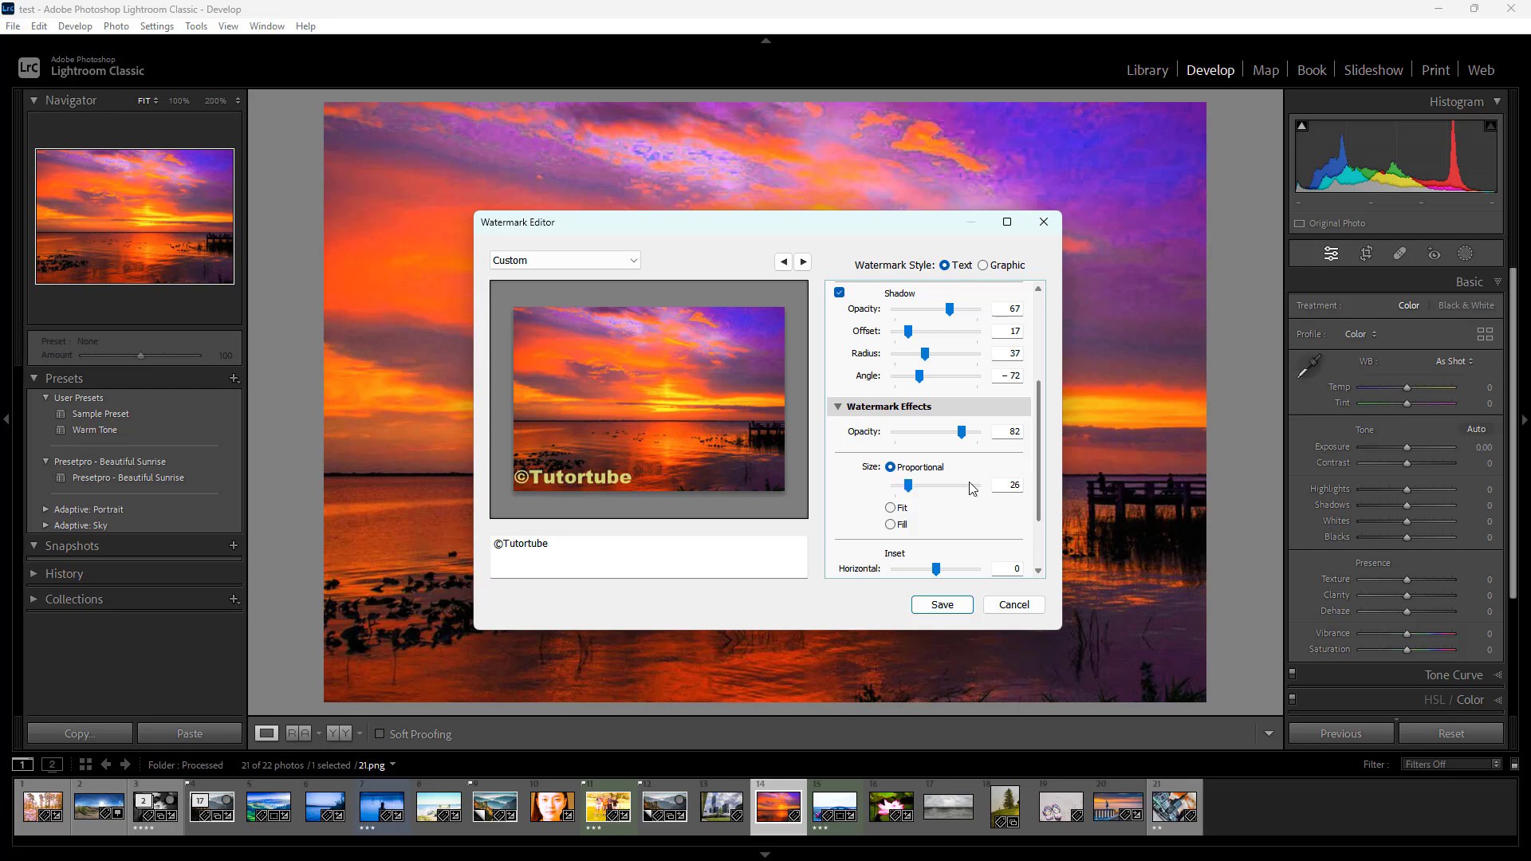
Try the Fit and Fill sizing options on the watermark and return it to Proportional
drag(1036, 457, 1032, 509)
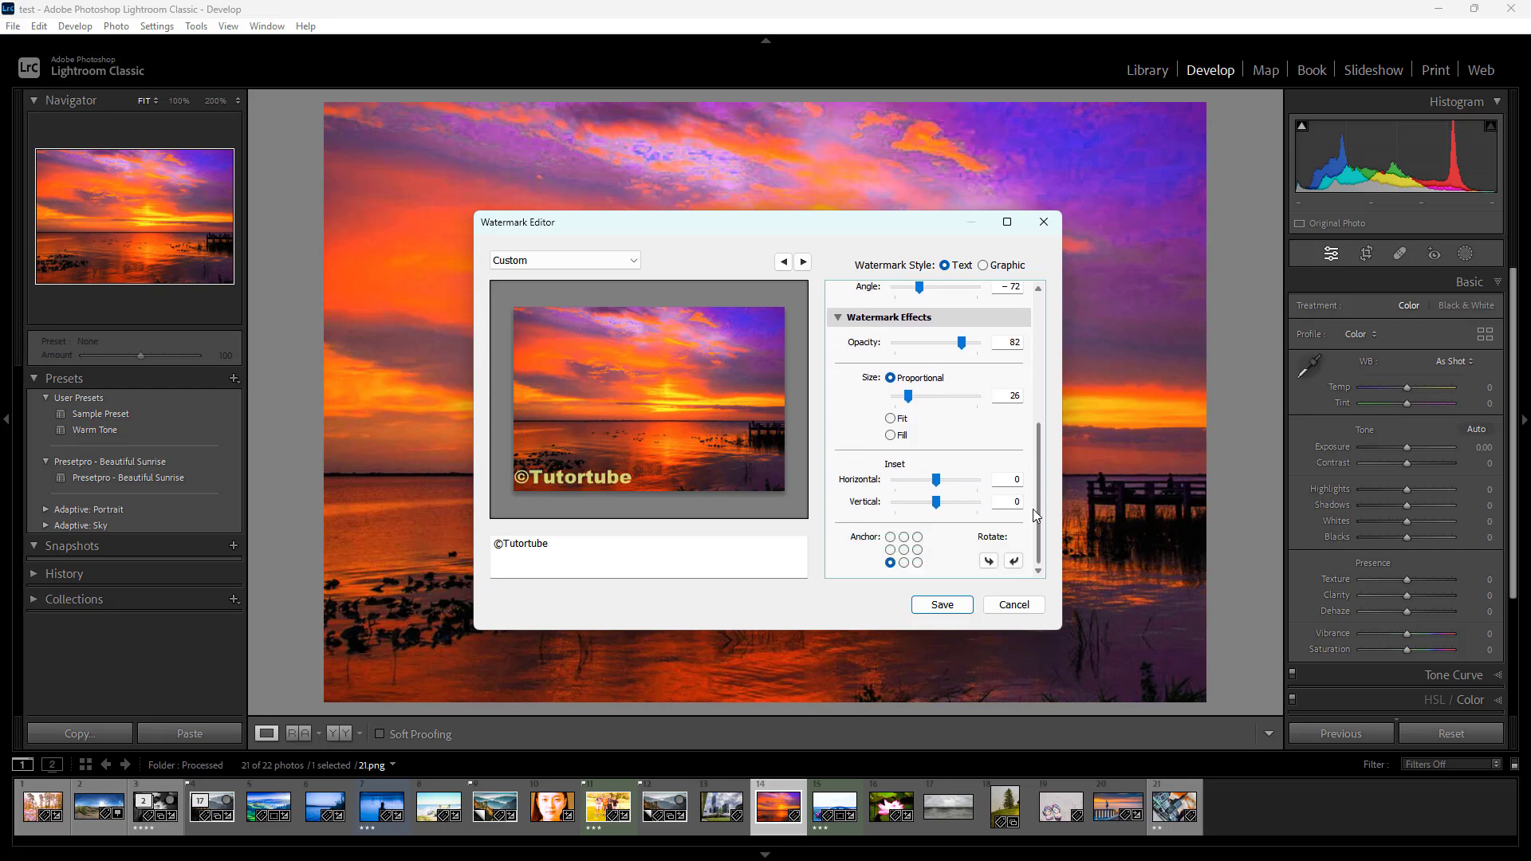
click(892, 420)
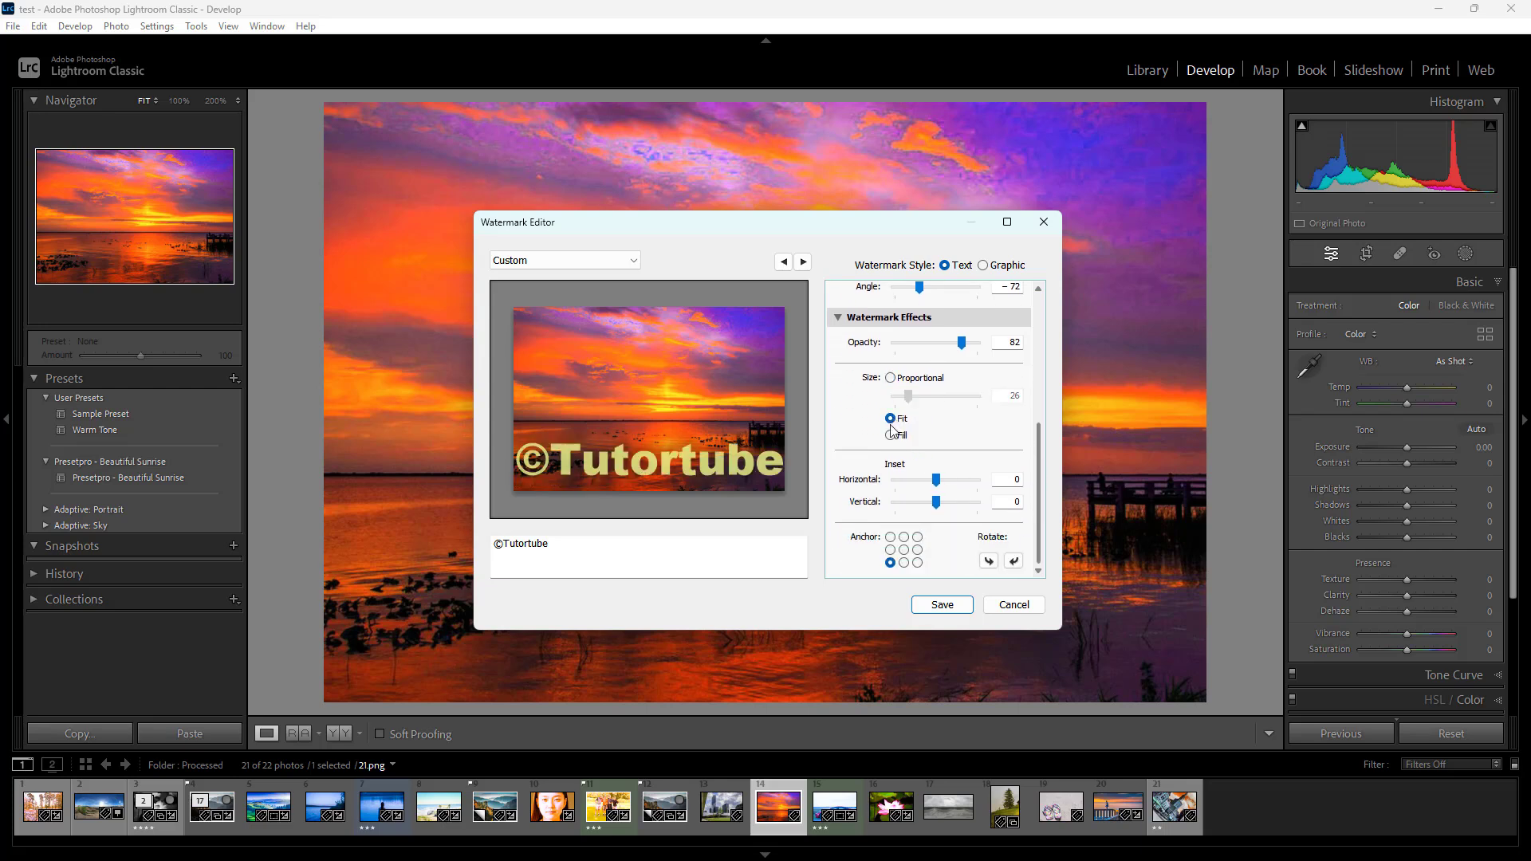
click(891, 437)
click(890, 420)
click(891, 378)
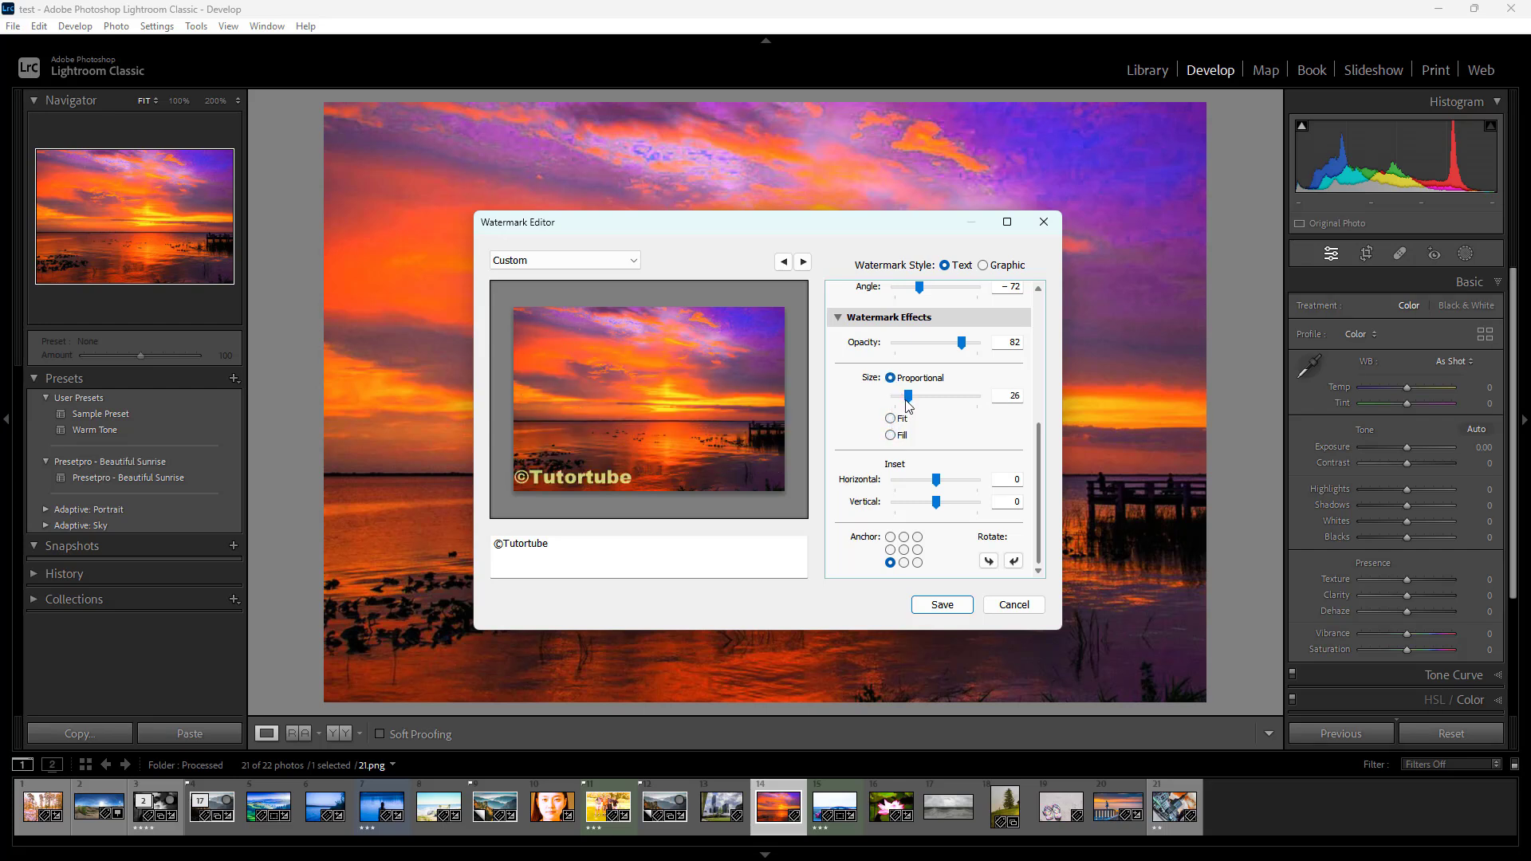
Set the watermark's proportional size to 18, with a horizontal inset of 3 and a vertical inset of 2
drag(910, 397, 904, 398)
mouse_move(936, 480)
mouse_down()
mouse_move(963, 482)
mouse_move(944, 483)
mouse_move(941, 510)
mouse_move(950, 485)
mouse_up()
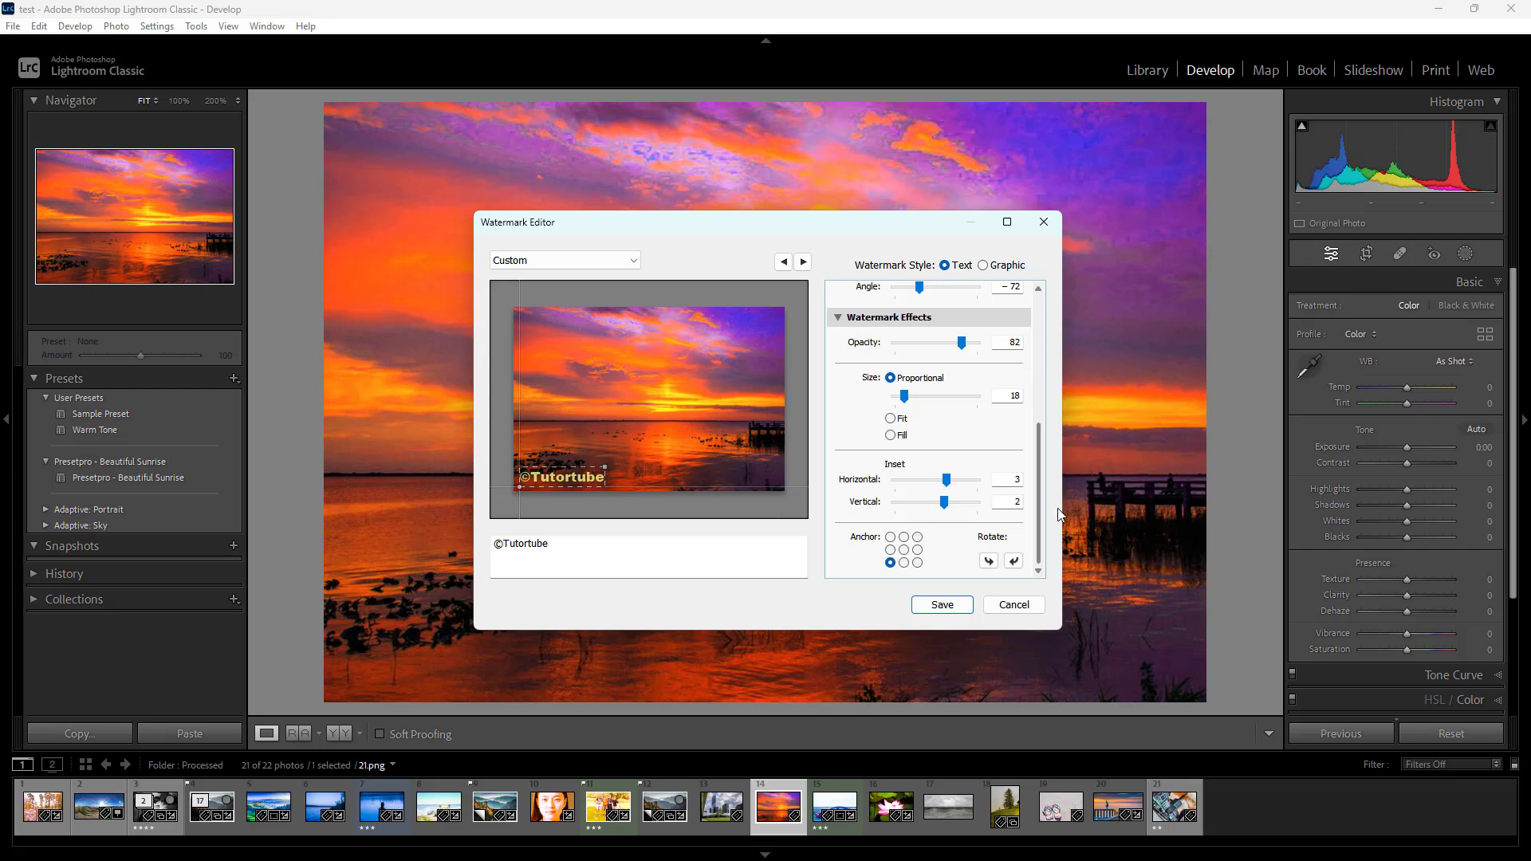
Try anchoring the watermark at the photo's centre, upper-right and upper-left, and return the anchor to the lower-left corner
click(903, 550)
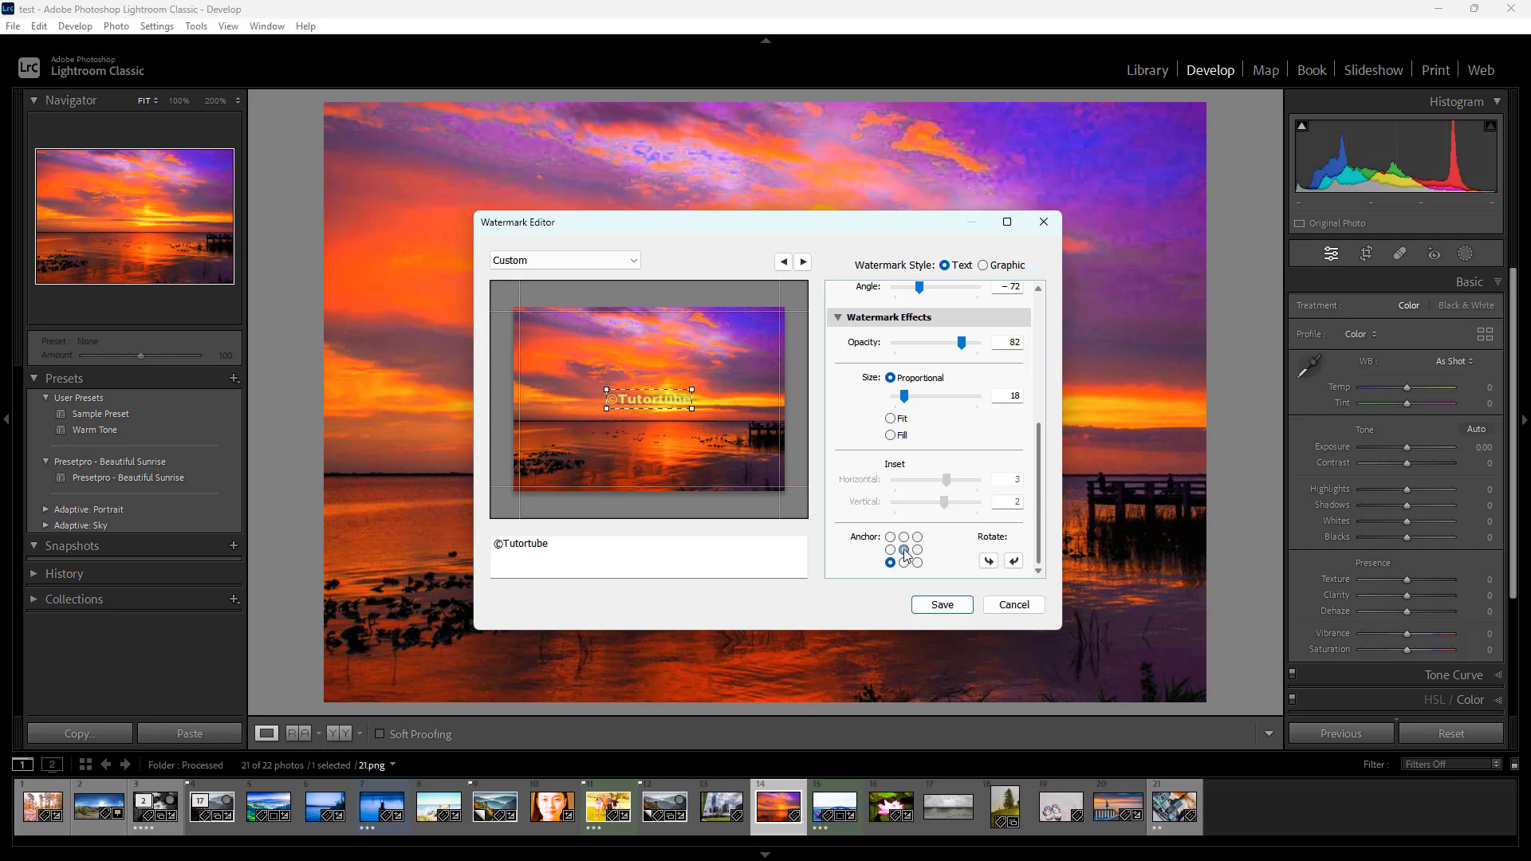
click(917, 537)
click(904, 549)
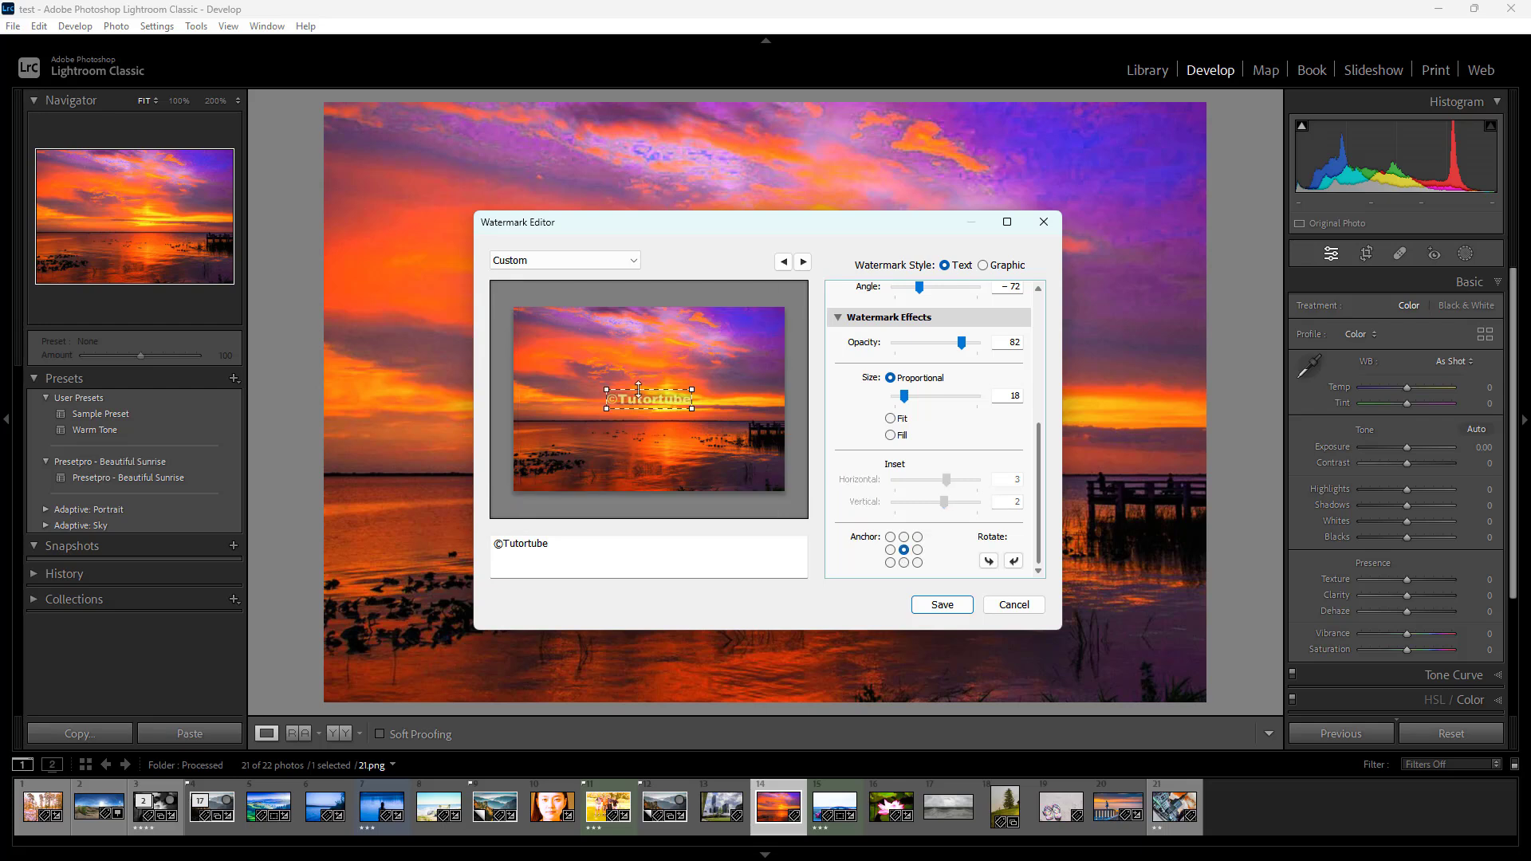
click(890, 536)
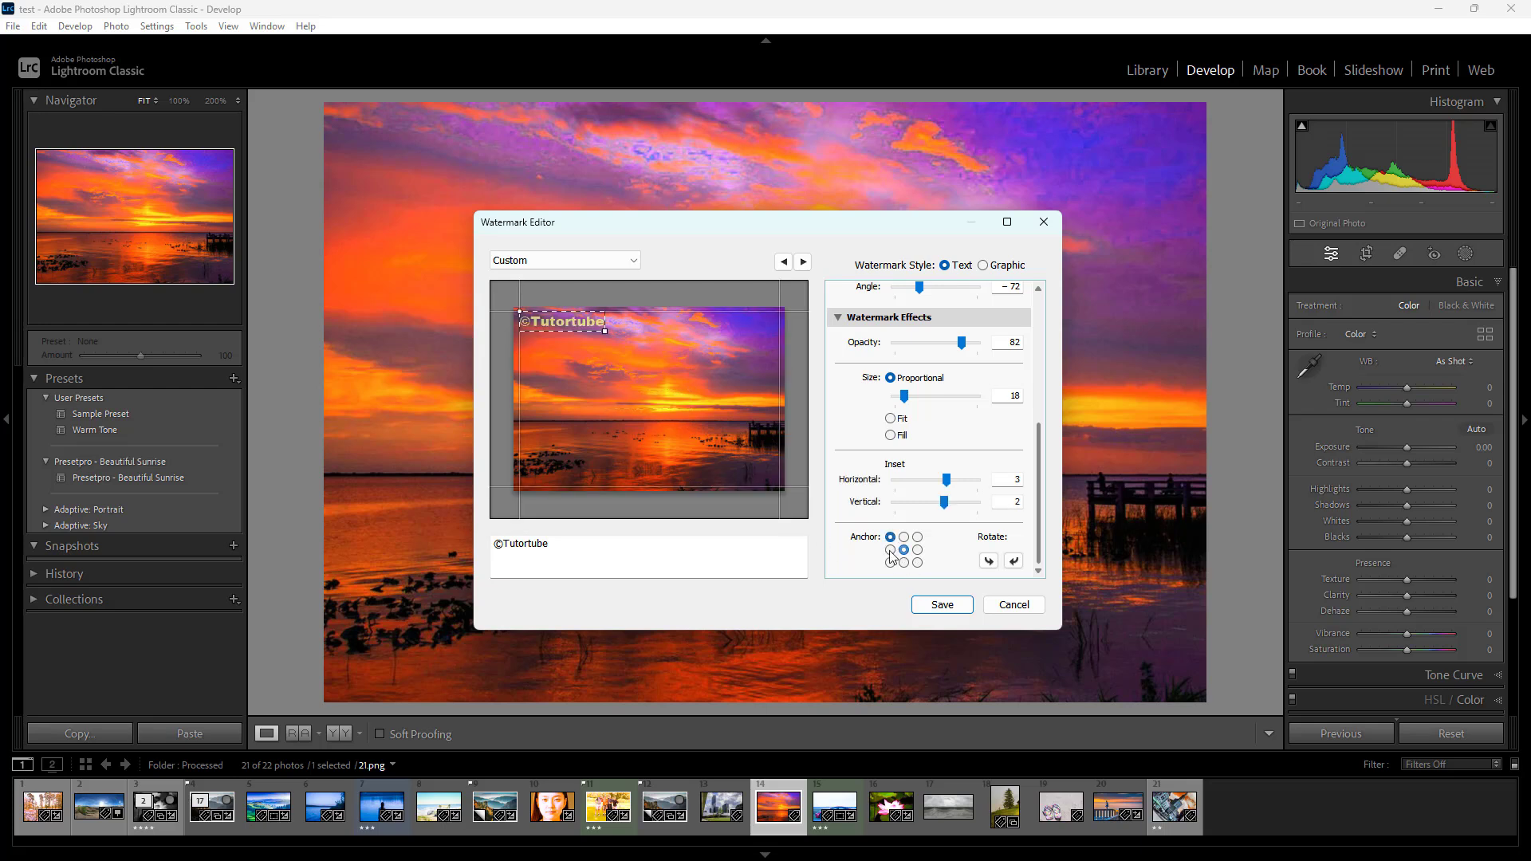
click(890, 563)
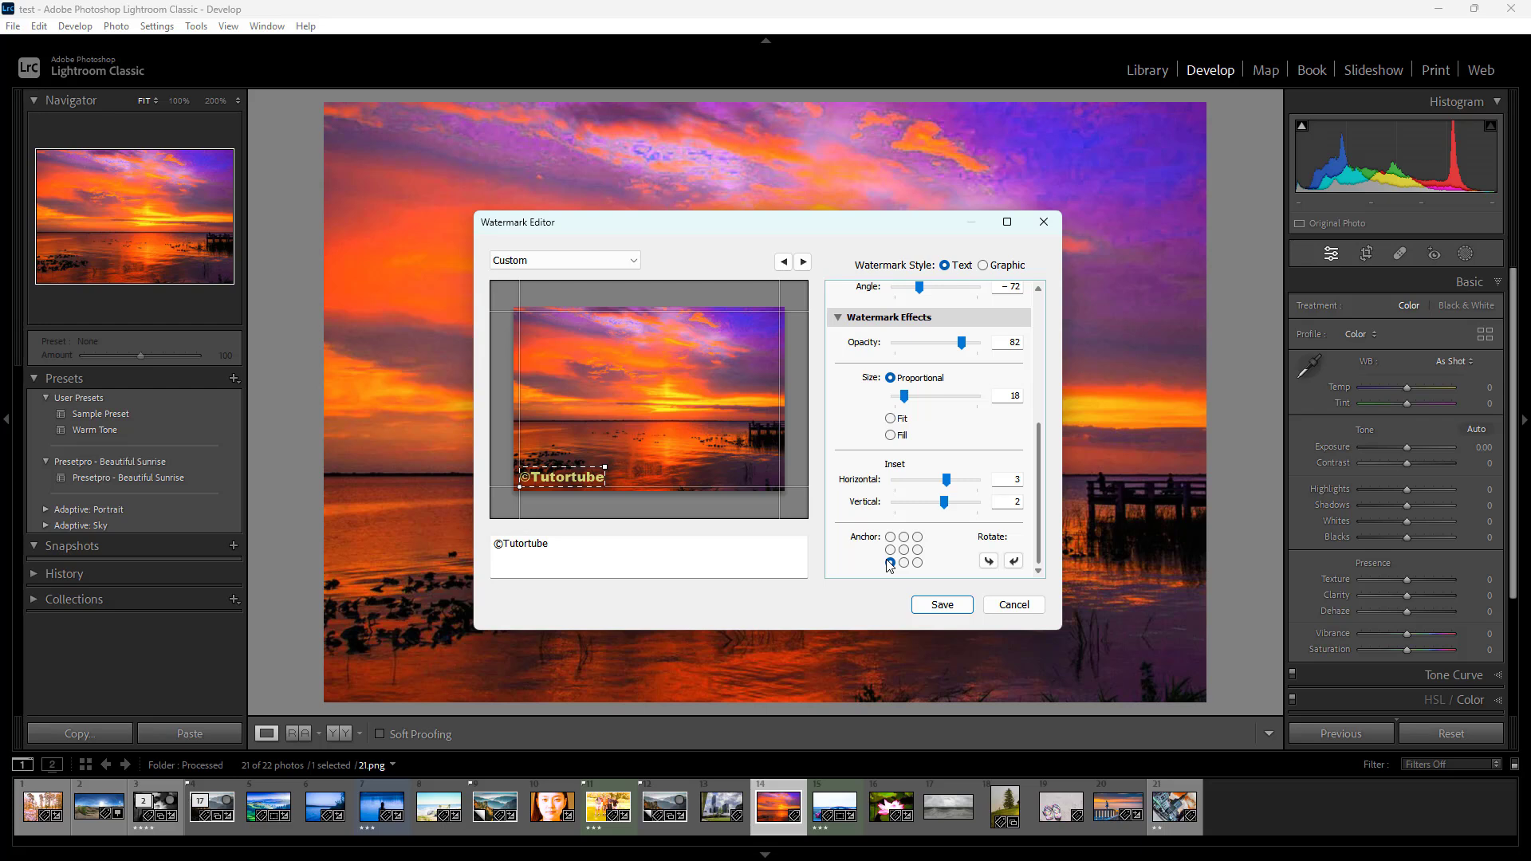
Save the current watermark settings as a new preset named "TutorTubeWatermark" and finish editing the watermark
click(609, 259)
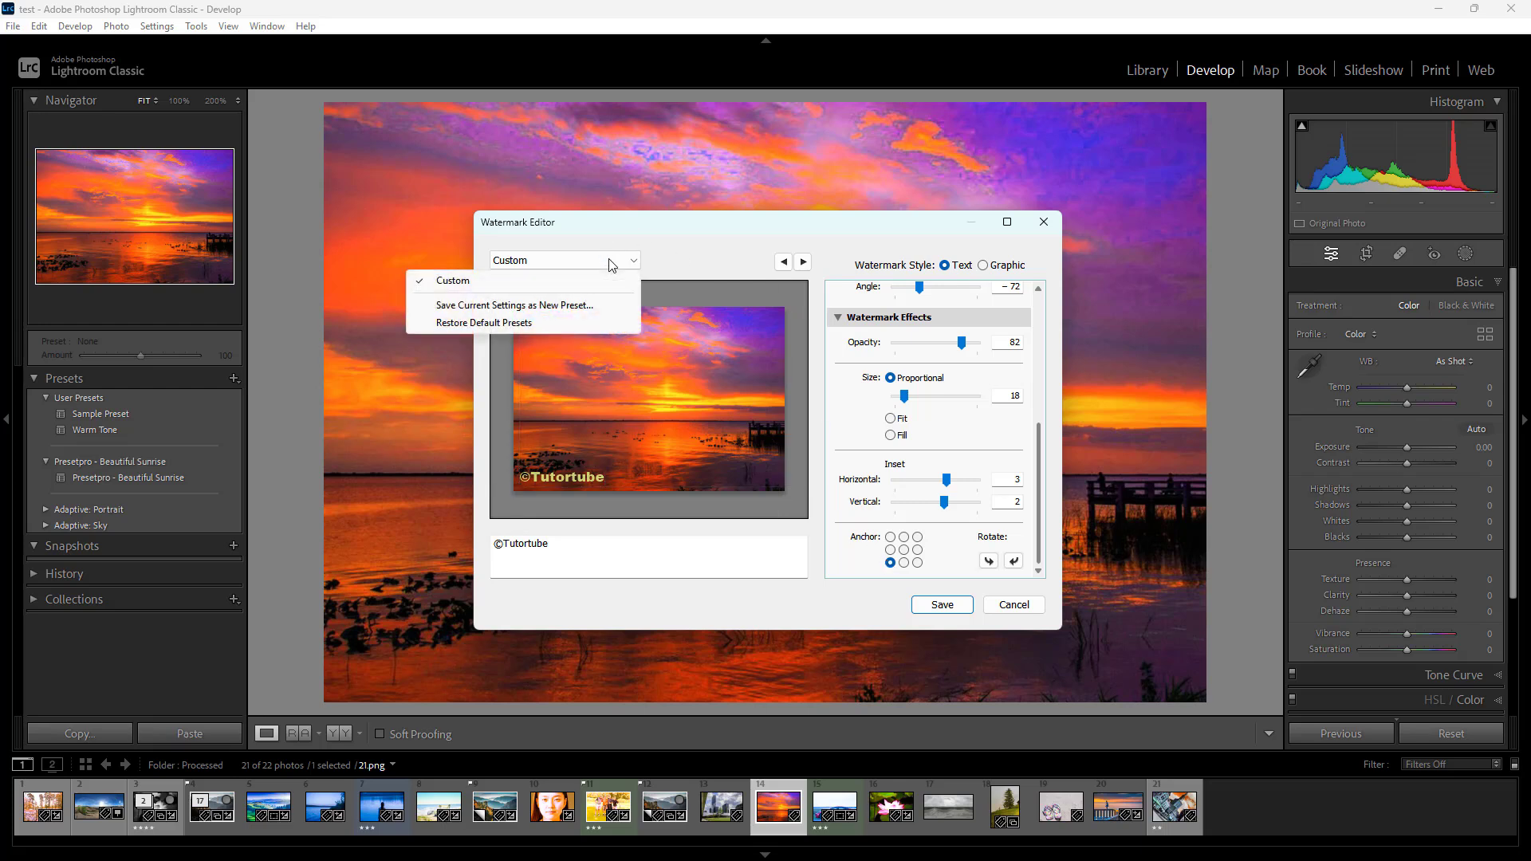
click(525, 310)
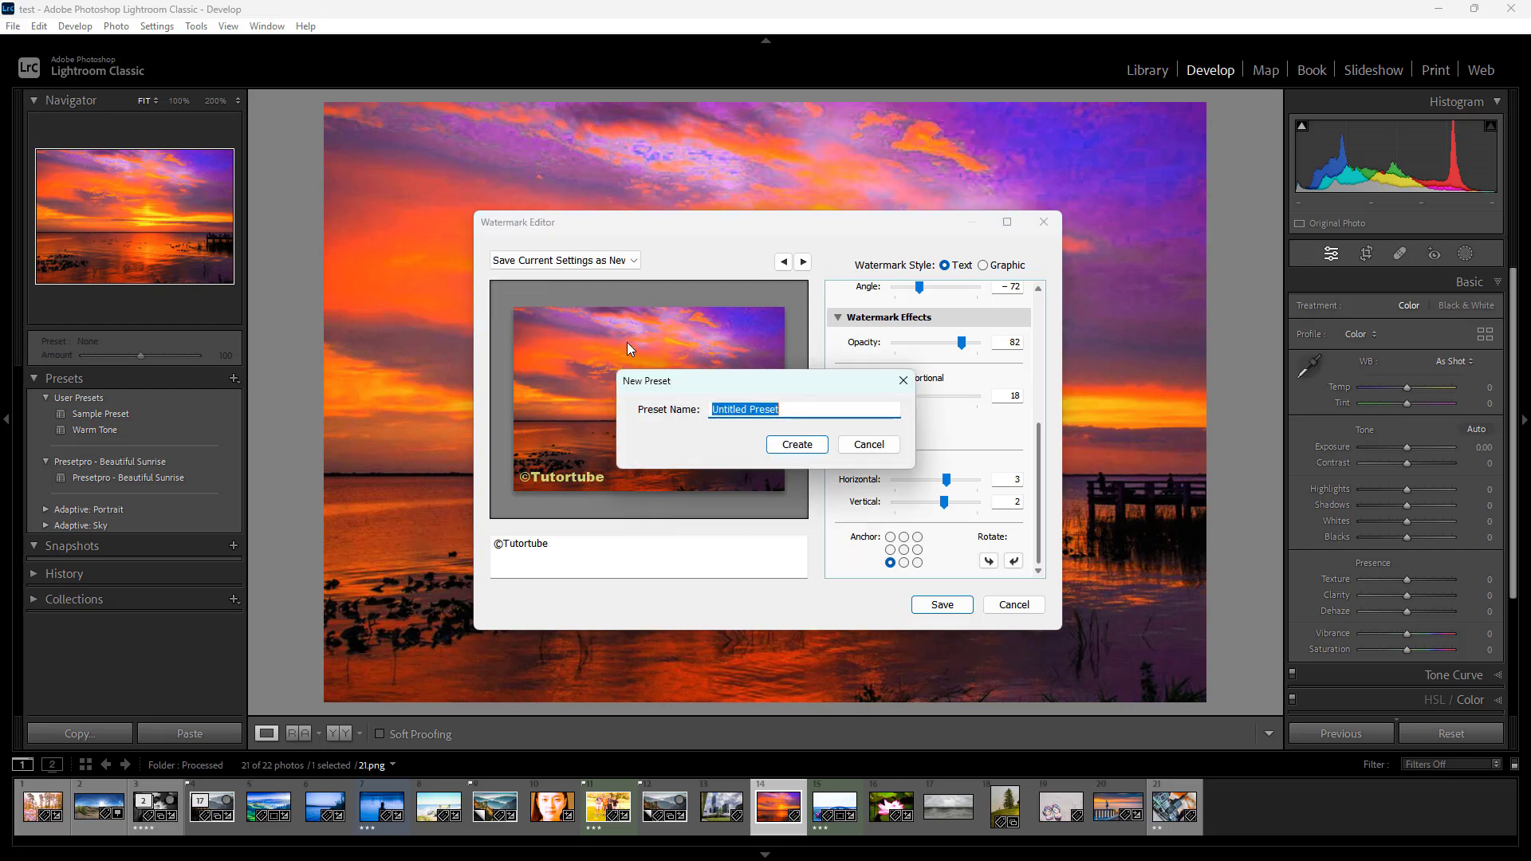
text(TutorTubeWatermark)
click(815, 447)
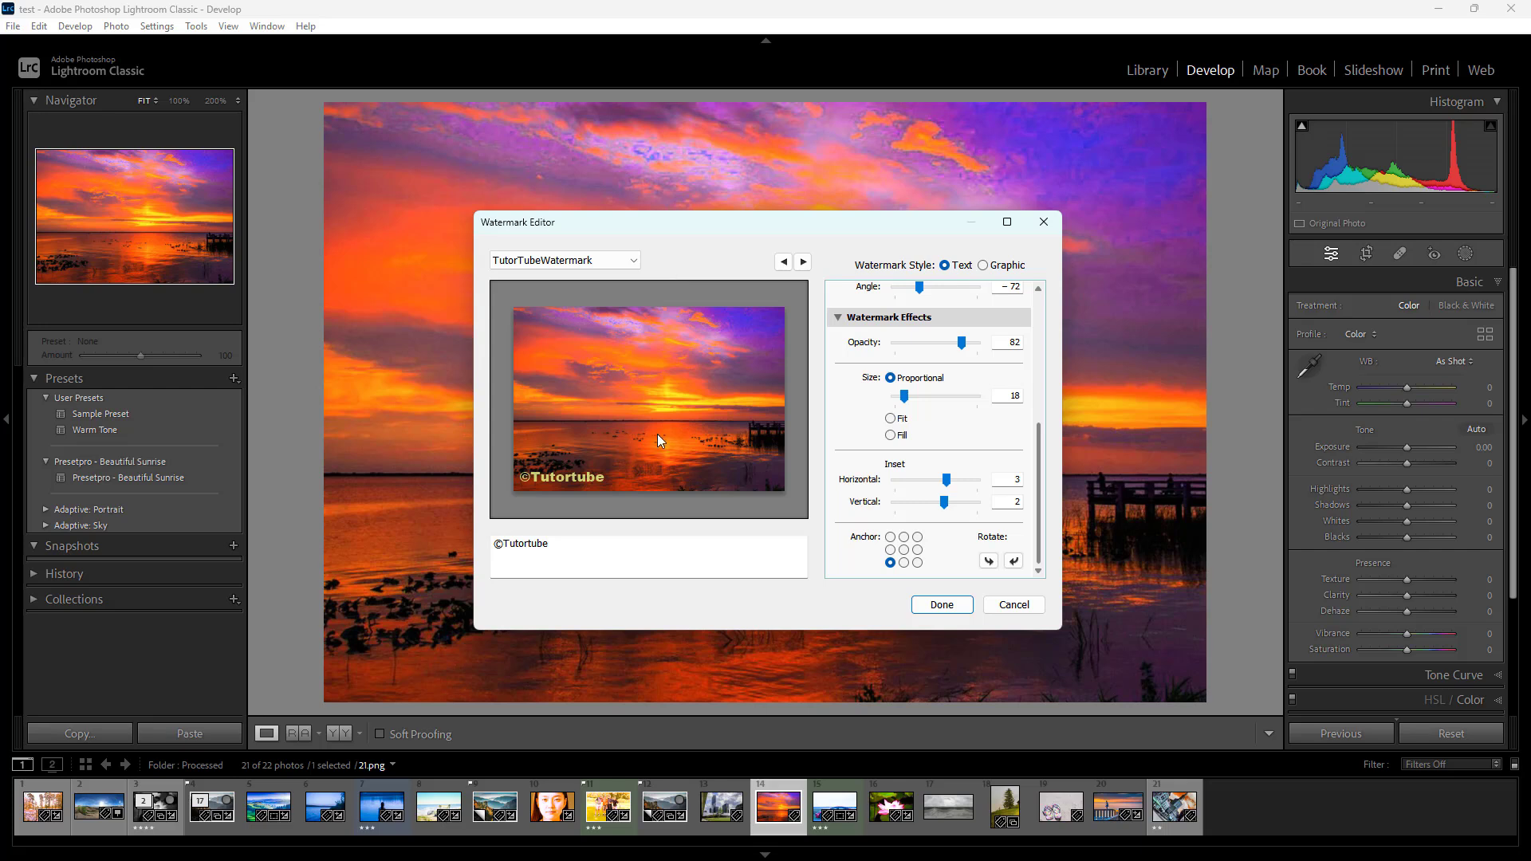
click(548, 479)
click(933, 606)
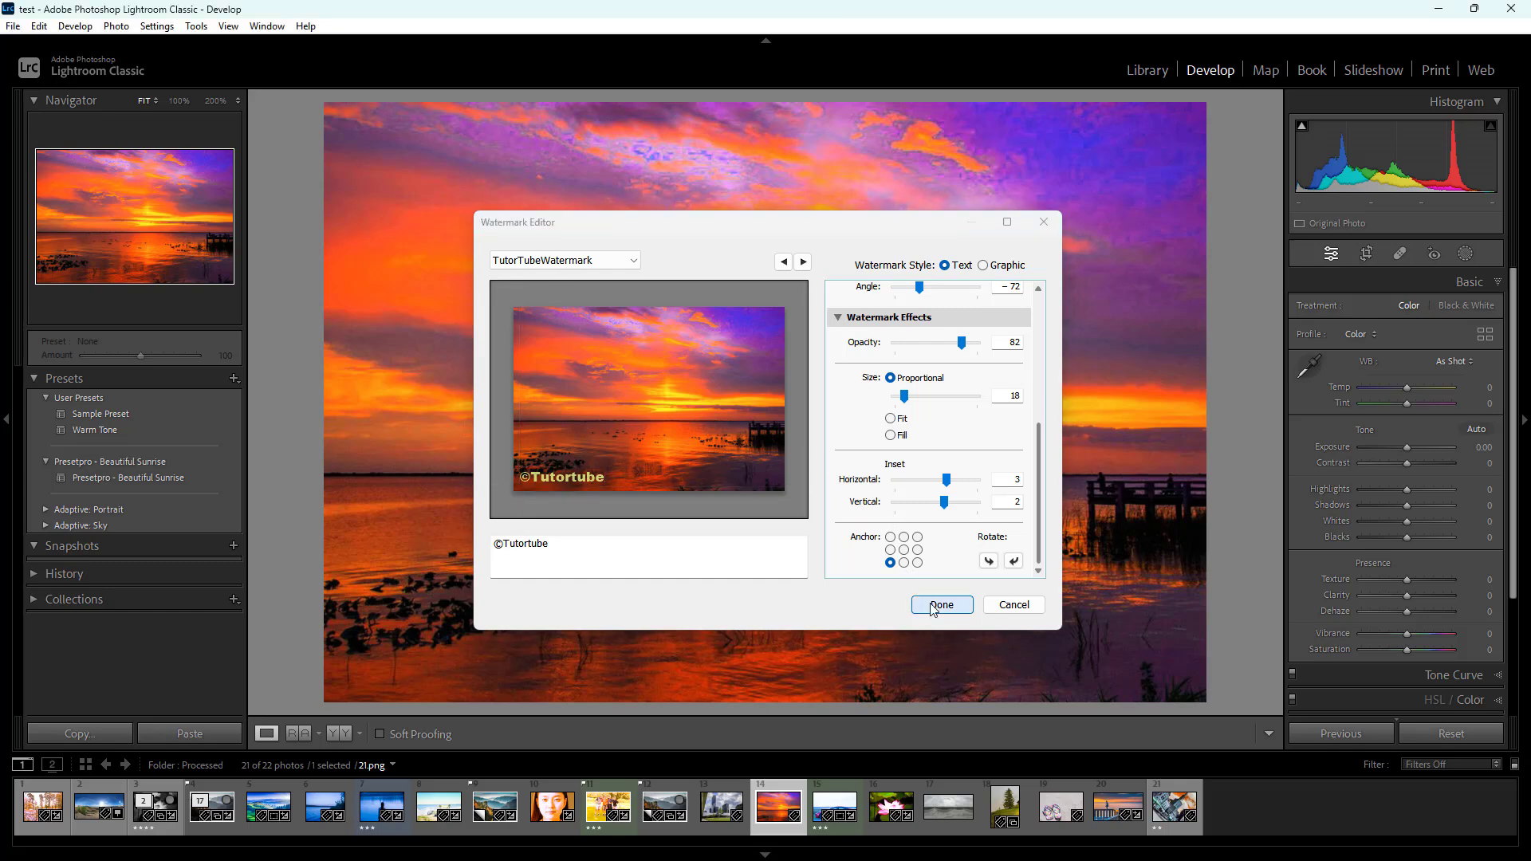